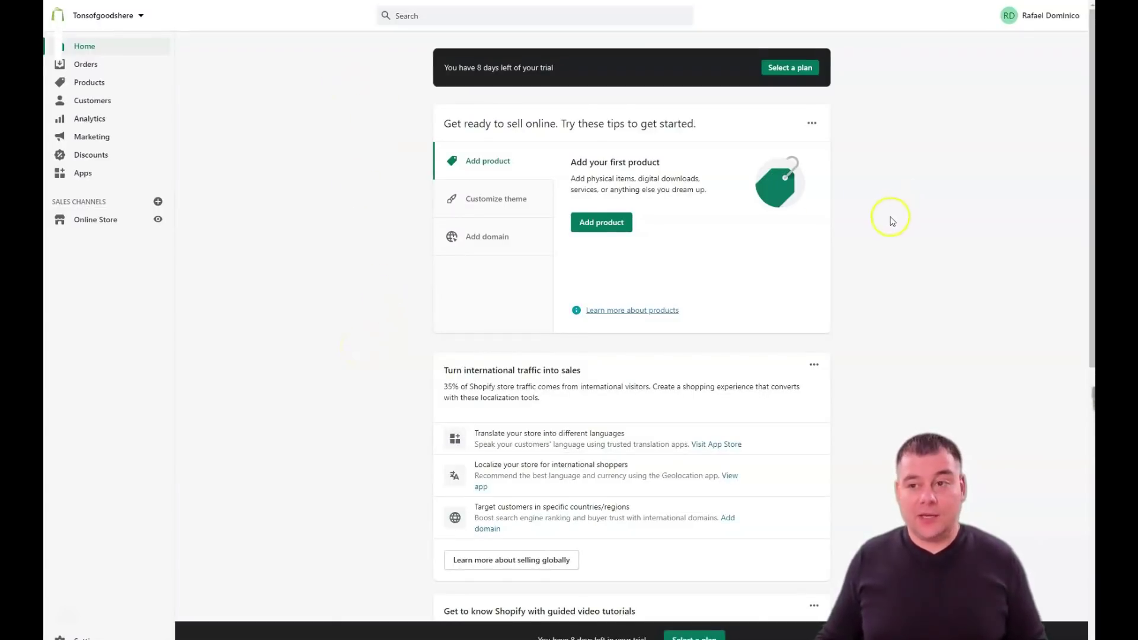
Step: Review the home page's setup tips and compare the available subscription plans before returning to the home page
scroll(472, 288, down, 6)
scroll(472, 288, up, 6)
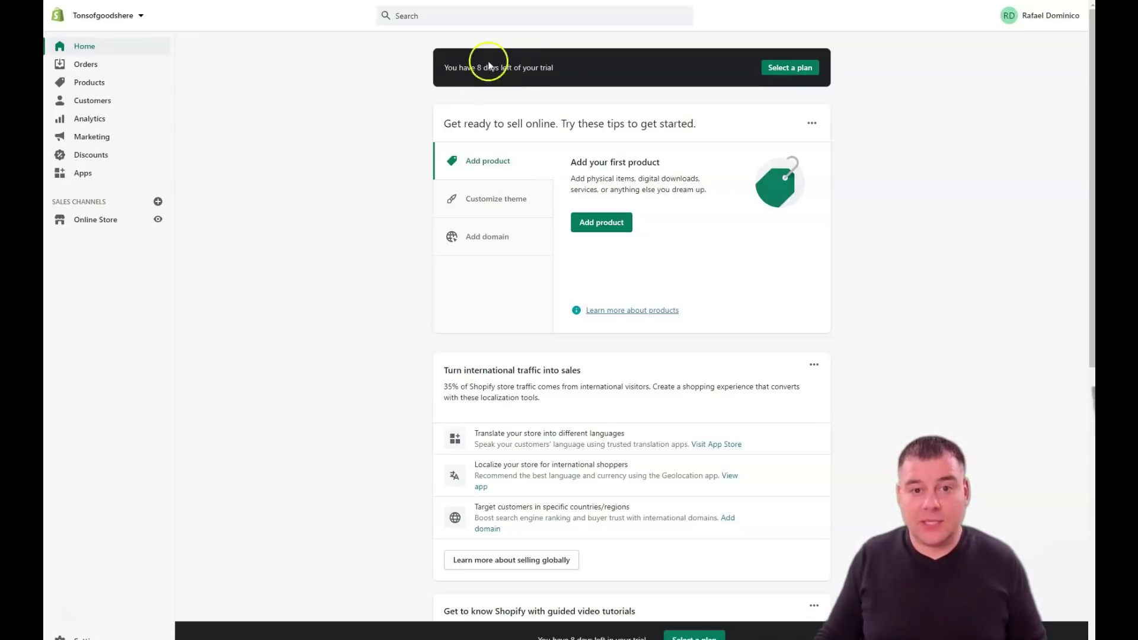
click(785, 69)
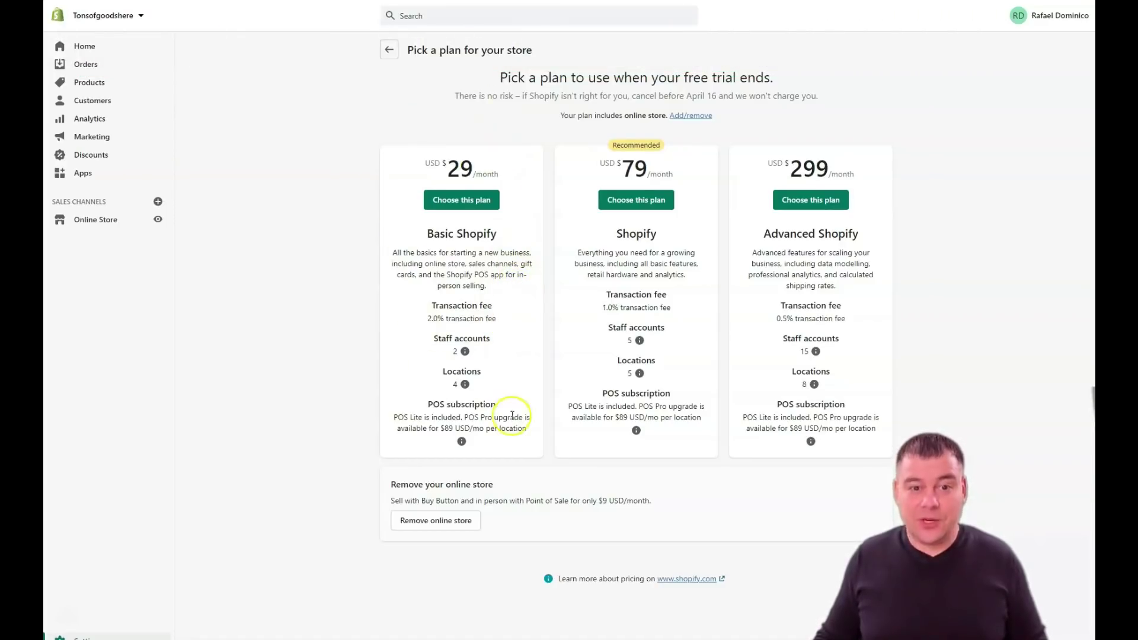
click(82, 47)
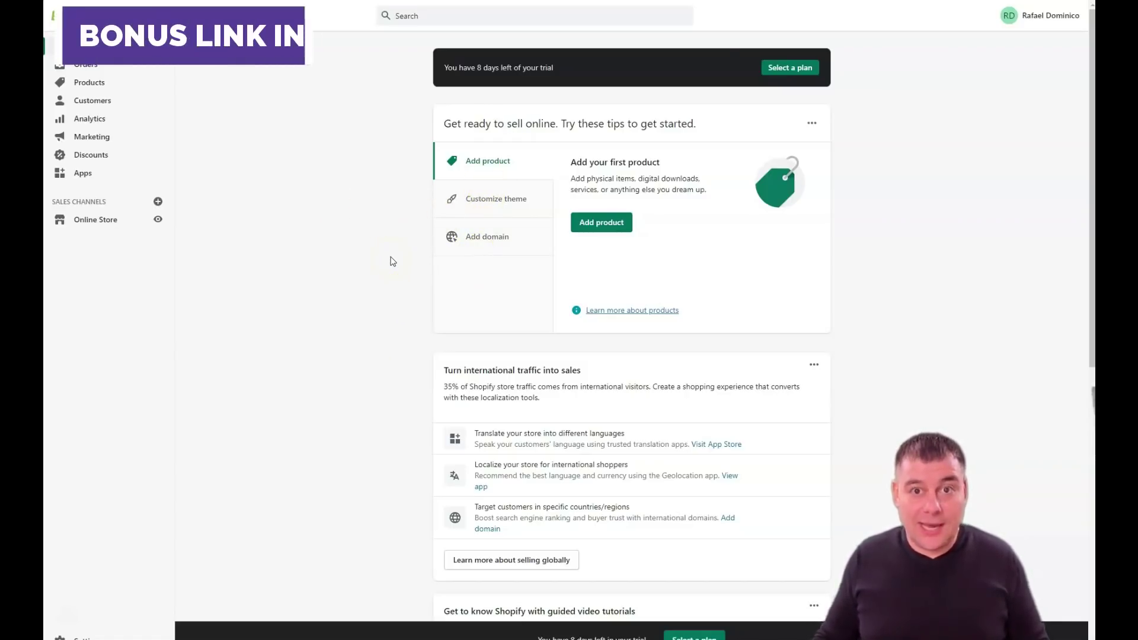
Step: Look through the orders page and the product pages for inventory, transfers, collections and gift cards
click(85, 67)
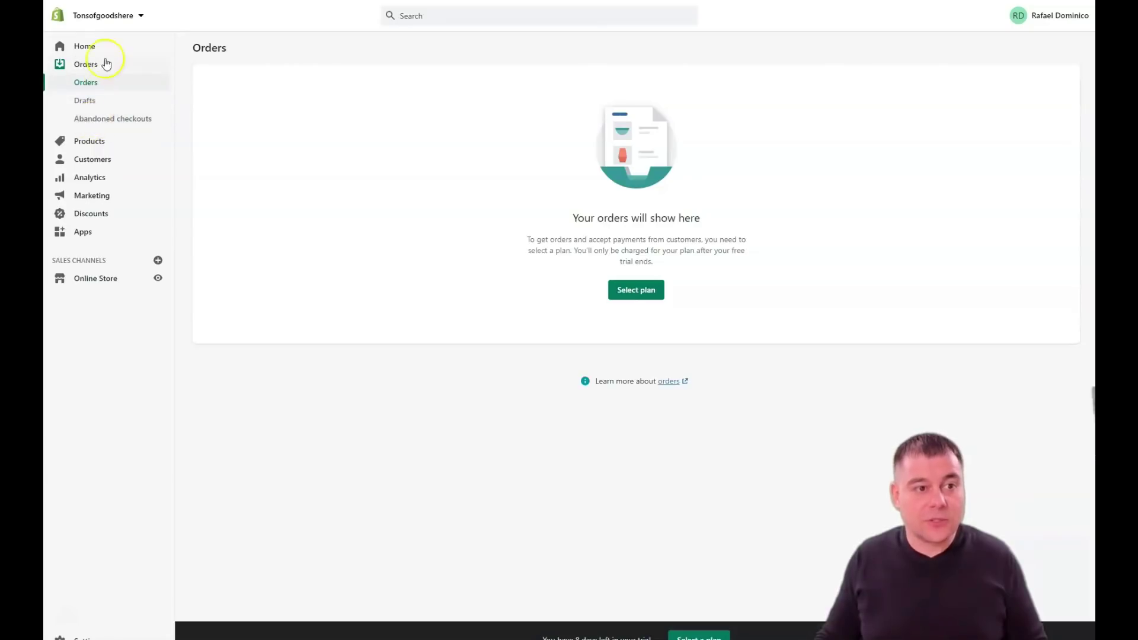
click(78, 143)
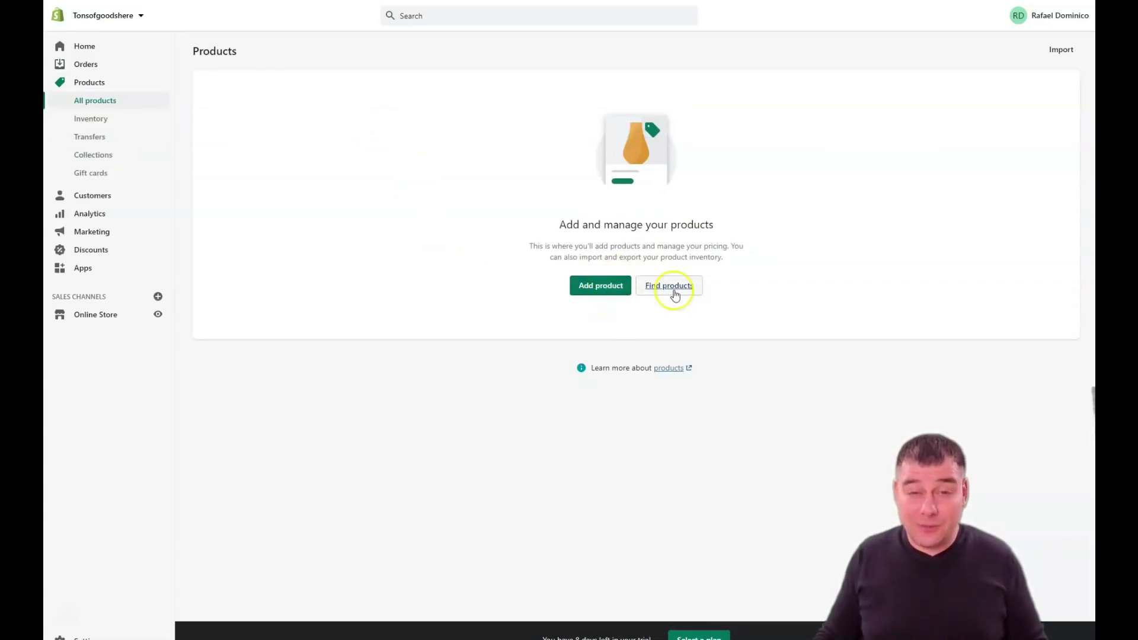
click(78, 119)
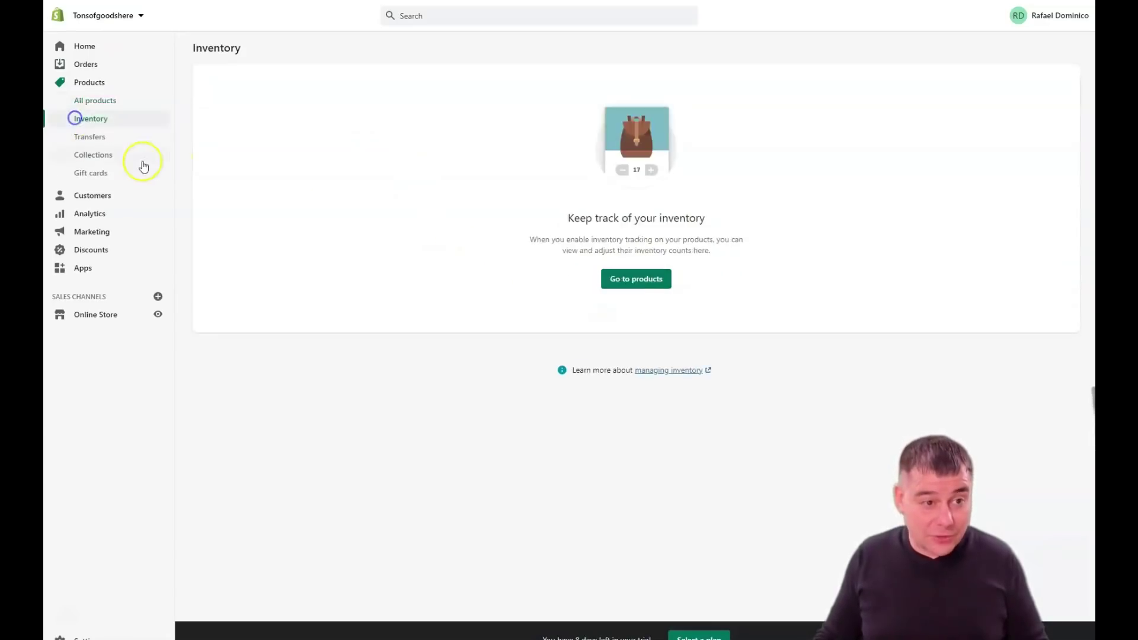
click(87, 137)
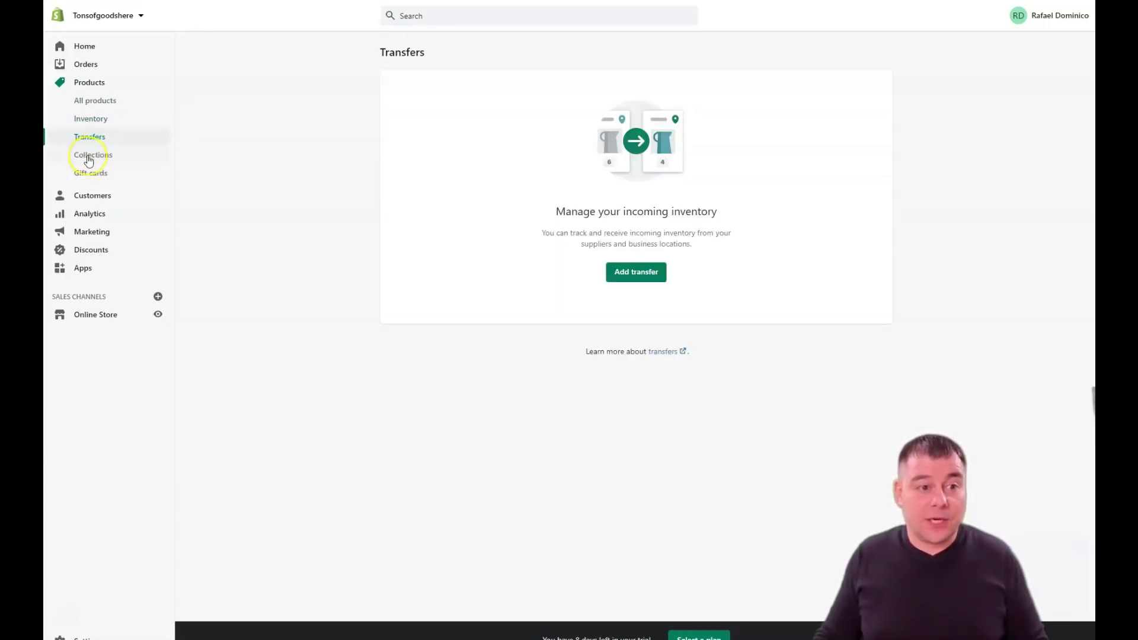
click(89, 158)
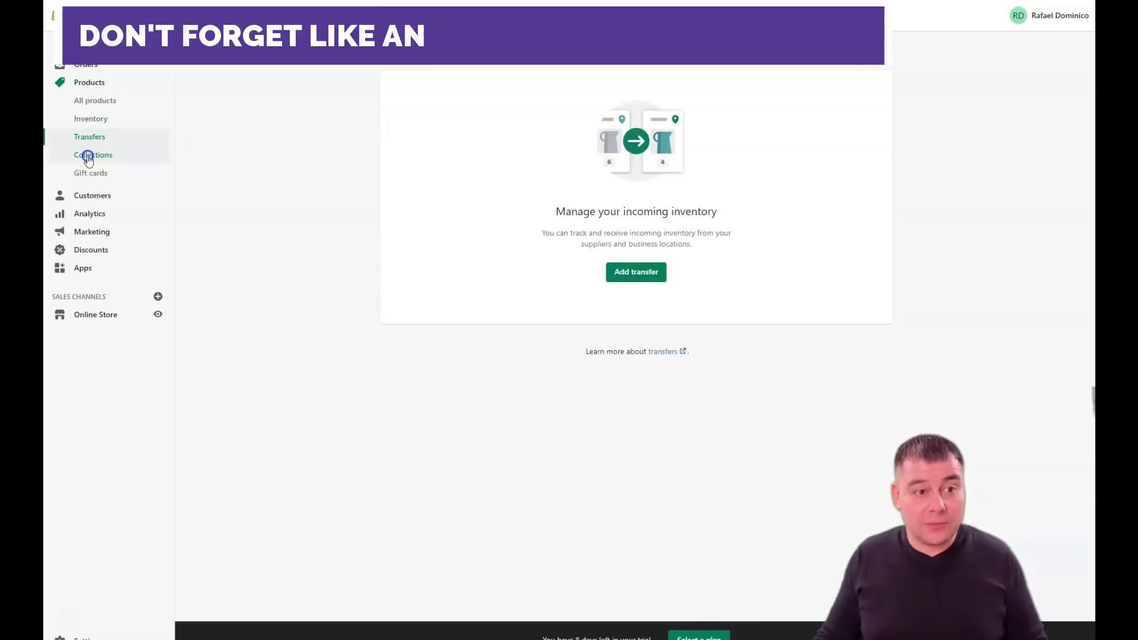
click(90, 160)
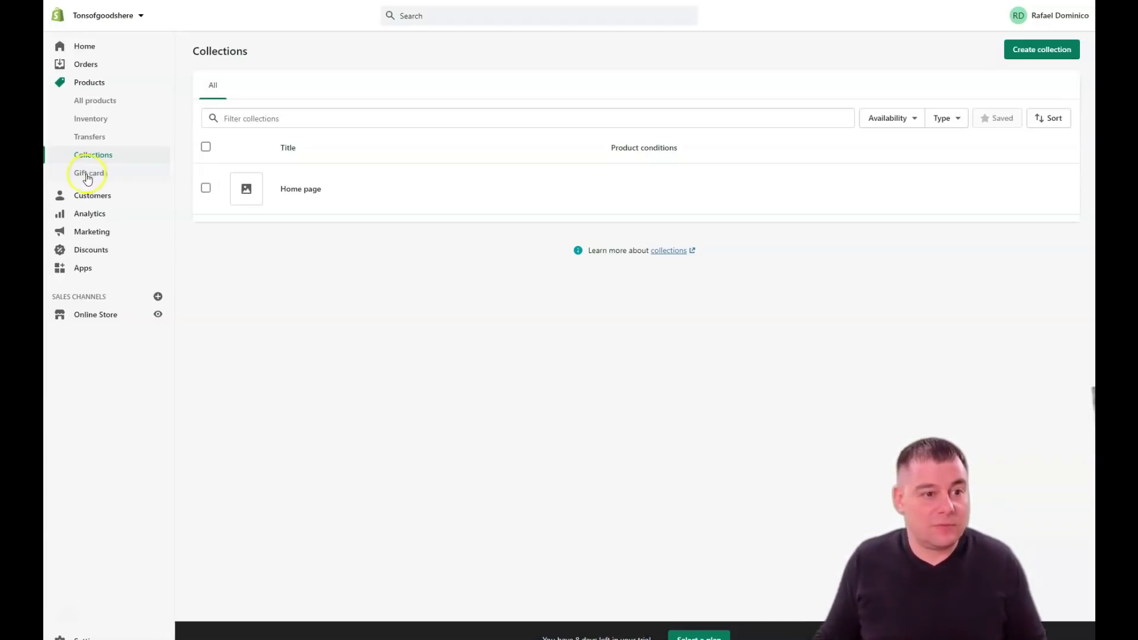
click(87, 175)
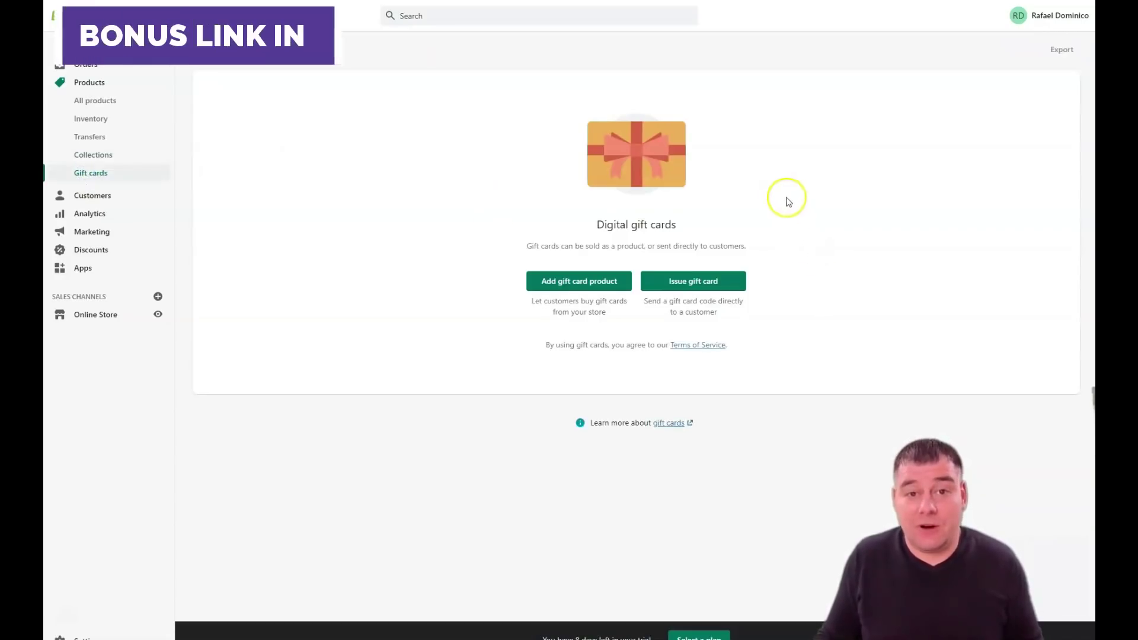
Step: View the customers page, and examine the analytics overview dashboard and the available report categories
click(95, 196)
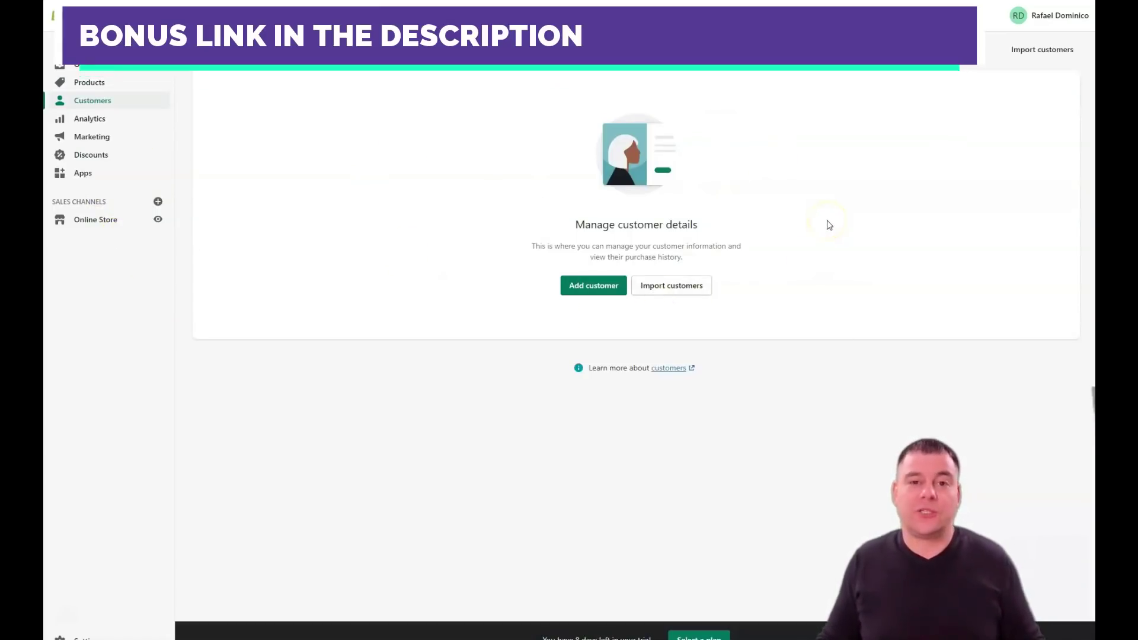
click(84, 104)
click(84, 120)
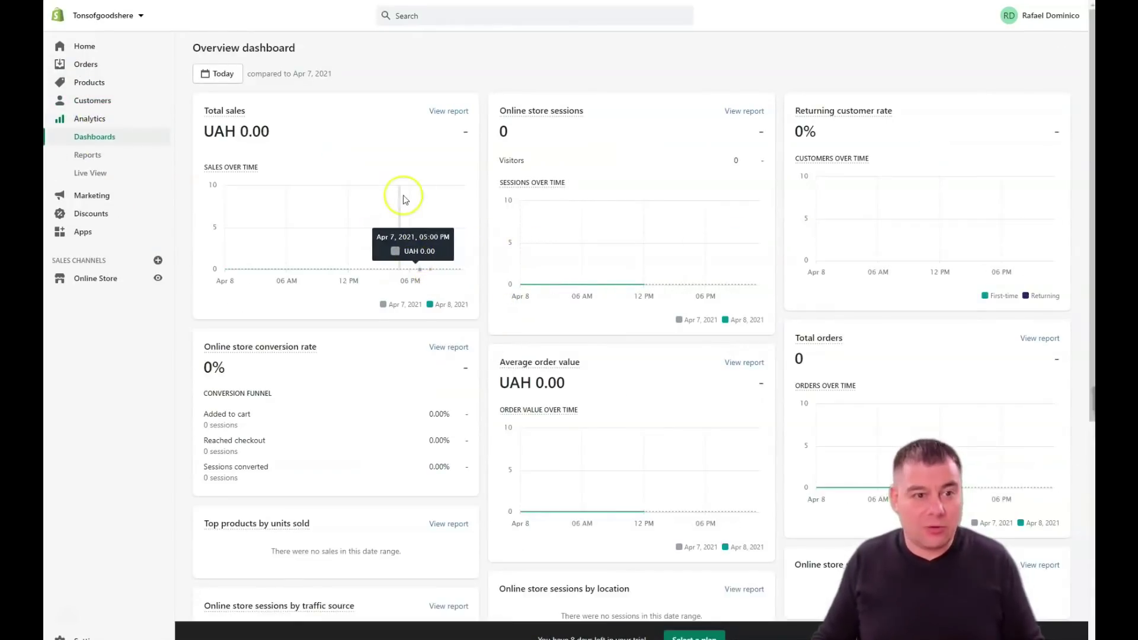
scroll(482, 178, down, 5)
scroll(536, 190, up, 3)
scroll(538, 197, up, 3)
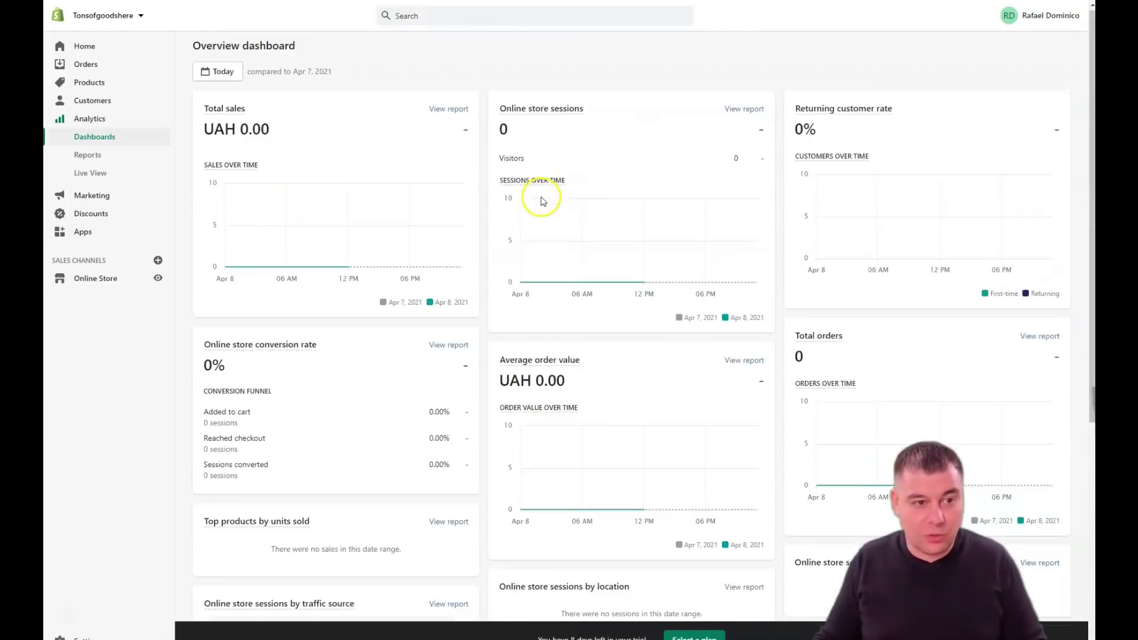
click(87, 156)
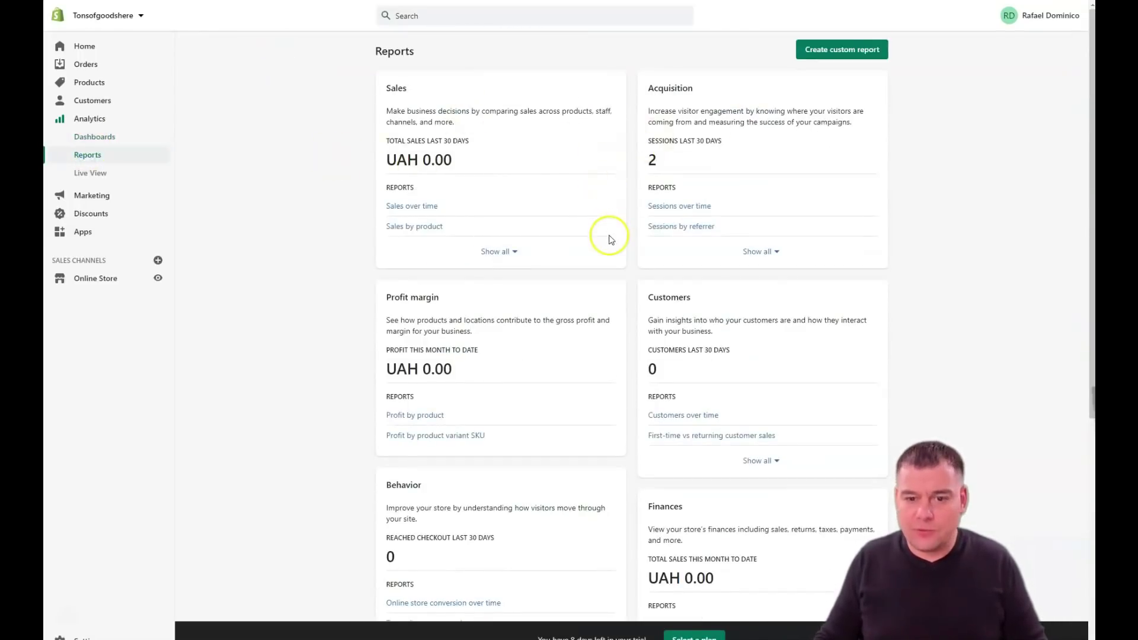
scroll(613, 234, down, 4)
scroll(622, 226, down, 3)
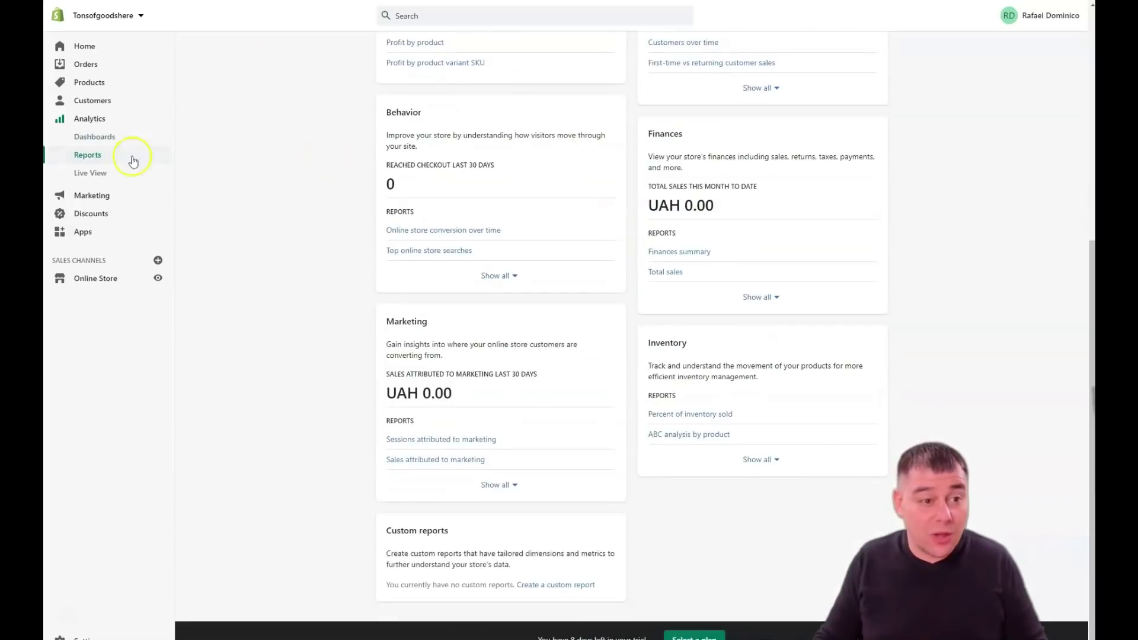
Step: Examine the marketing overview, including its results, the suggested marketing apps and the educational videos about marketing
click(80, 199)
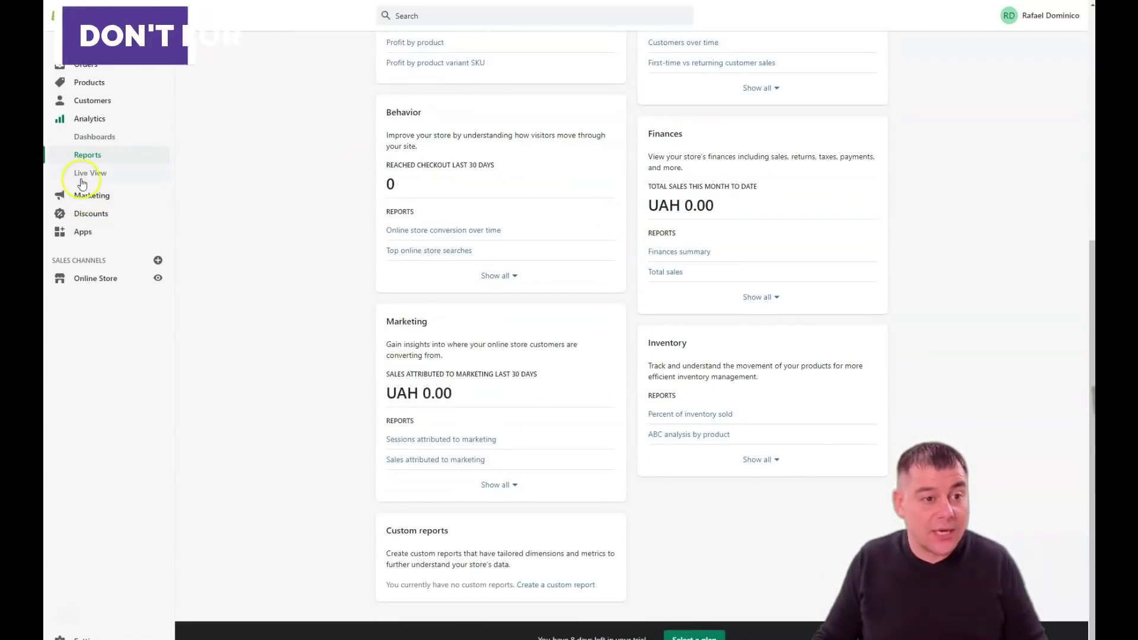
click(92, 196)
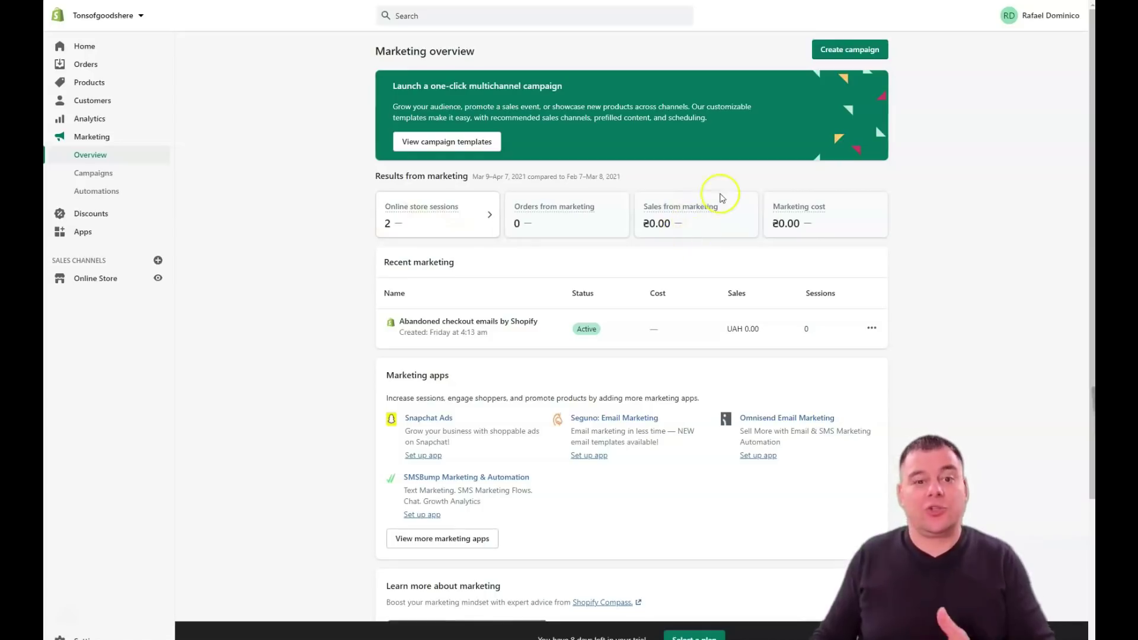
scroll(721, 193, down, 3)
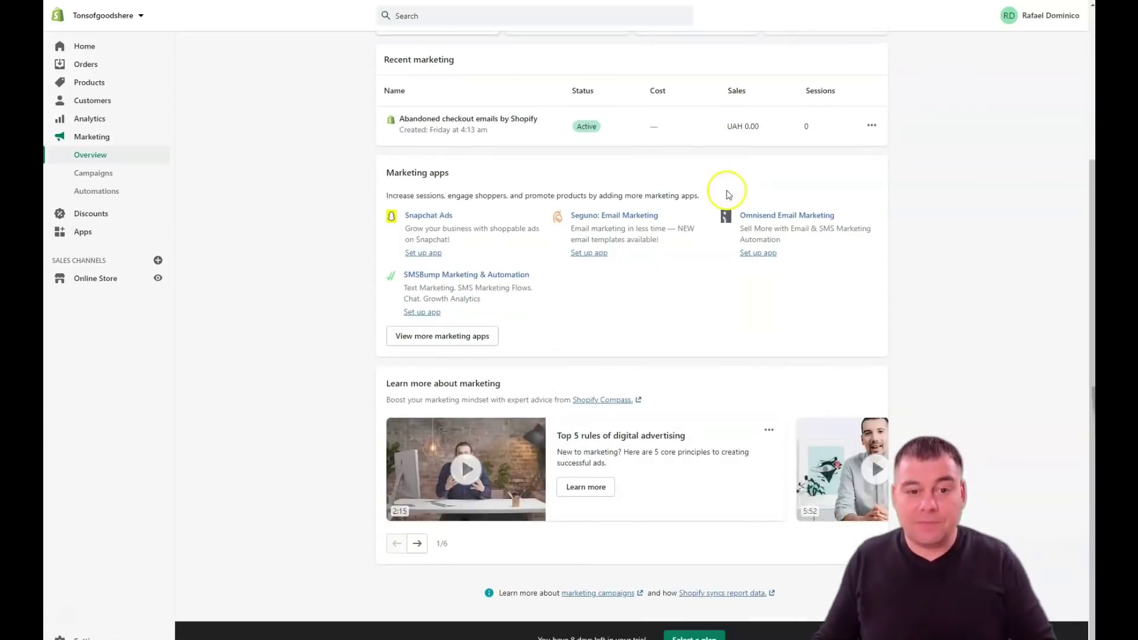
scroll(726, 201, up, 3)
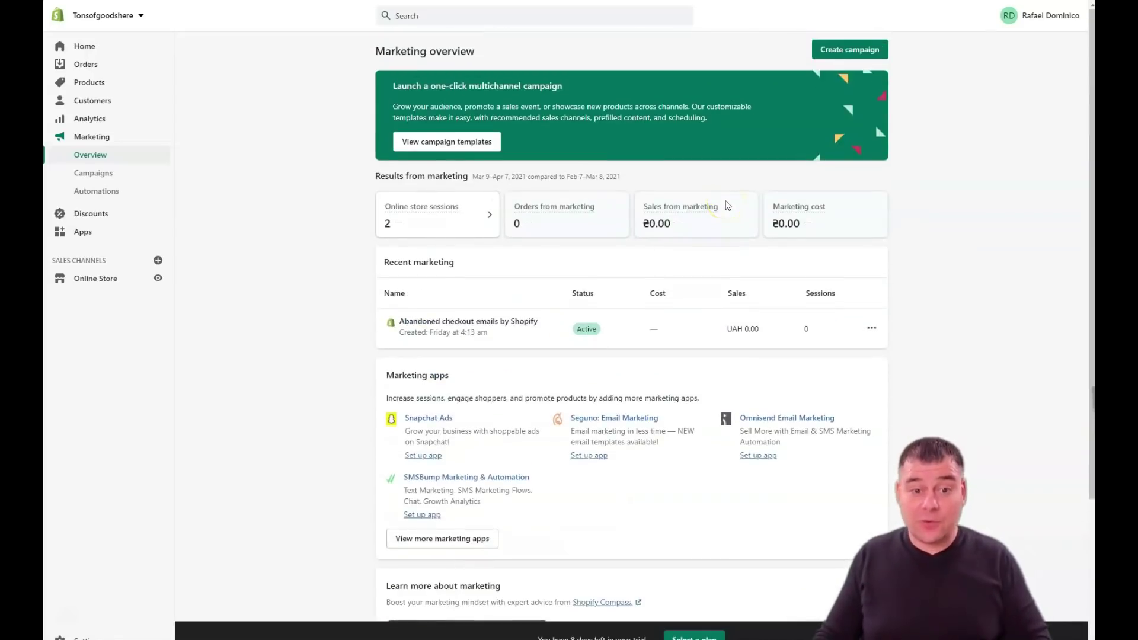
scroll(727, 205, down, 3)
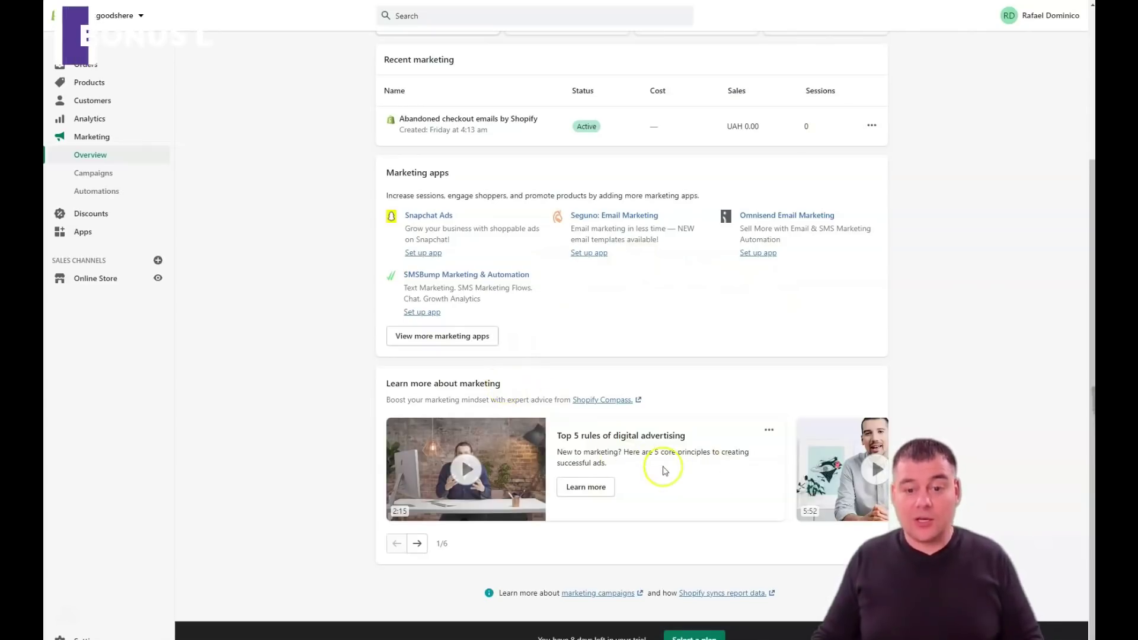
click(419, 544)
click(417, 544)
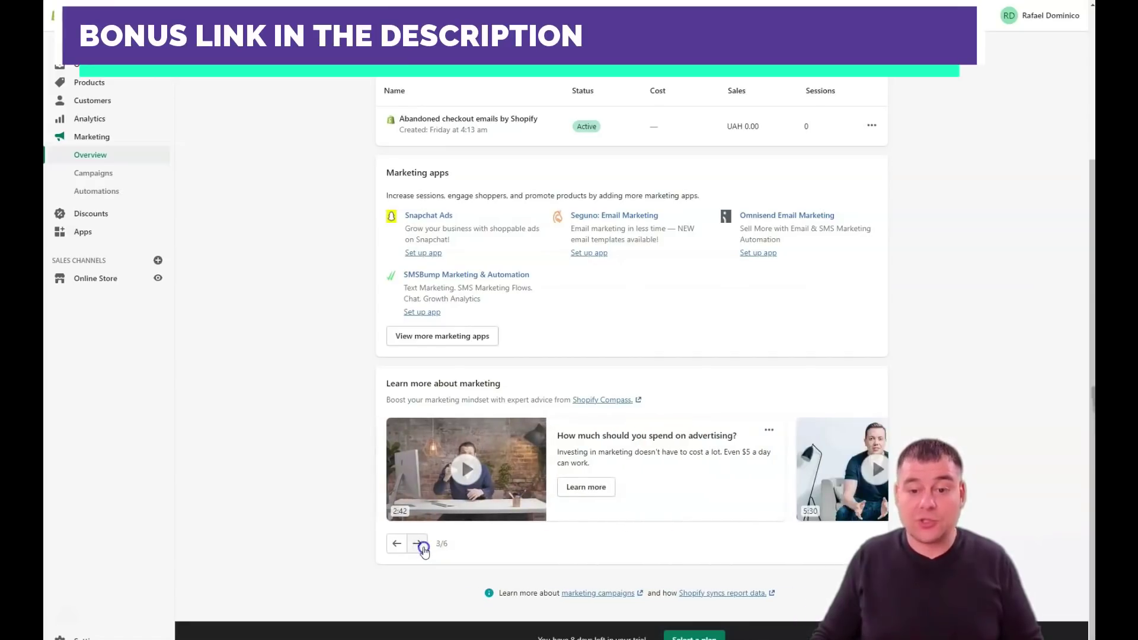
click(423, 550)
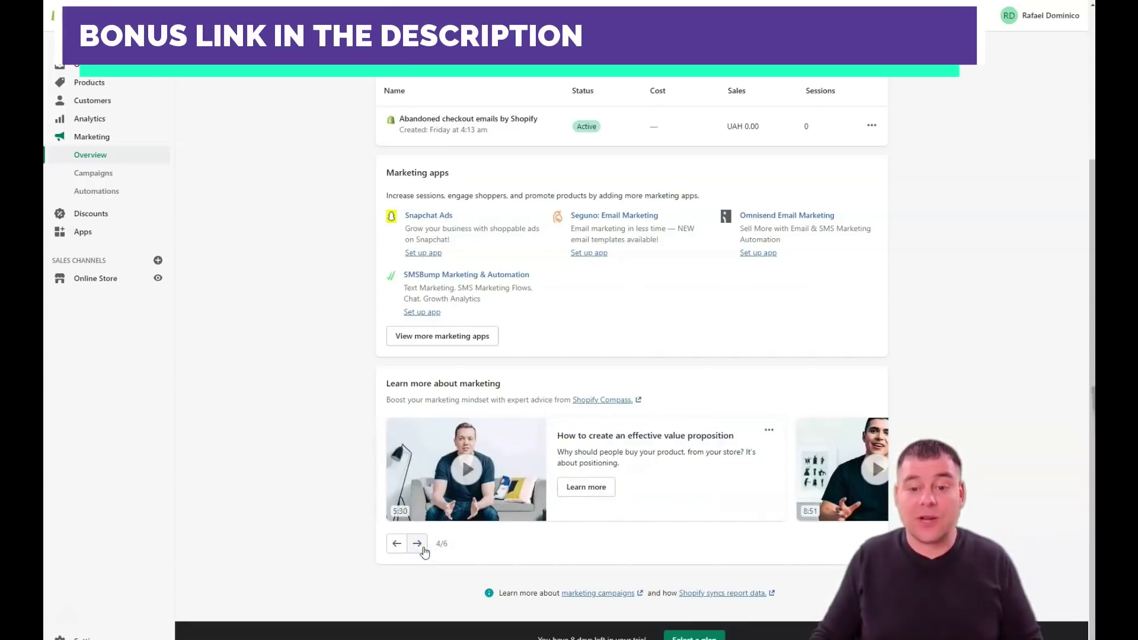
click(424, 550)
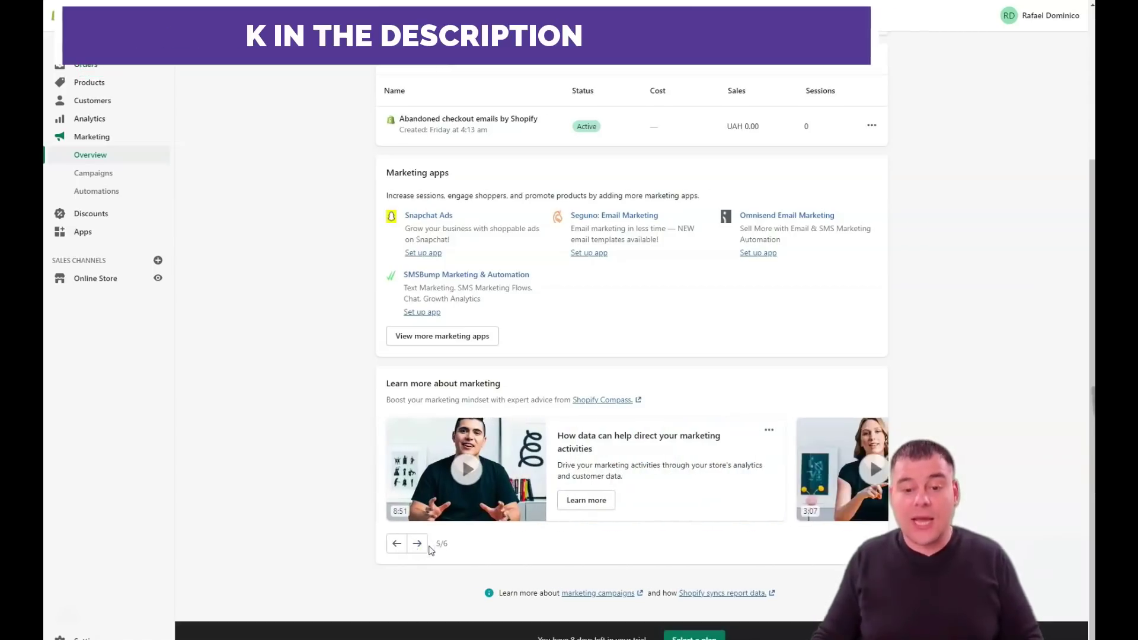
scroll(630, 425, up, 3)
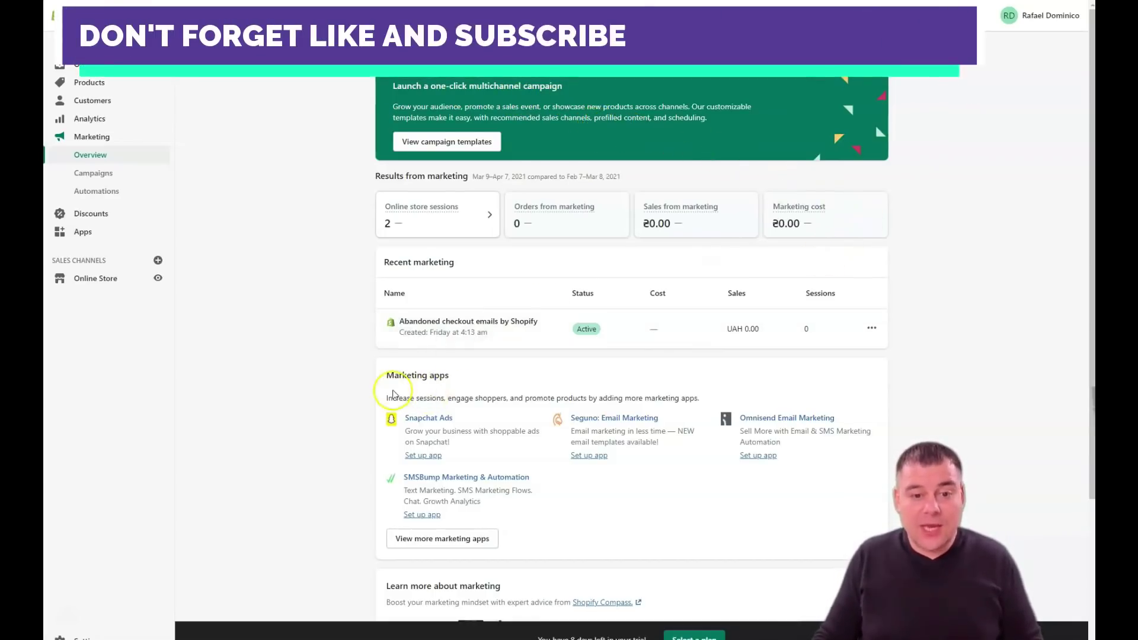
scroll(392, 394, down, 3)
scroll(369, 390, up, 1)
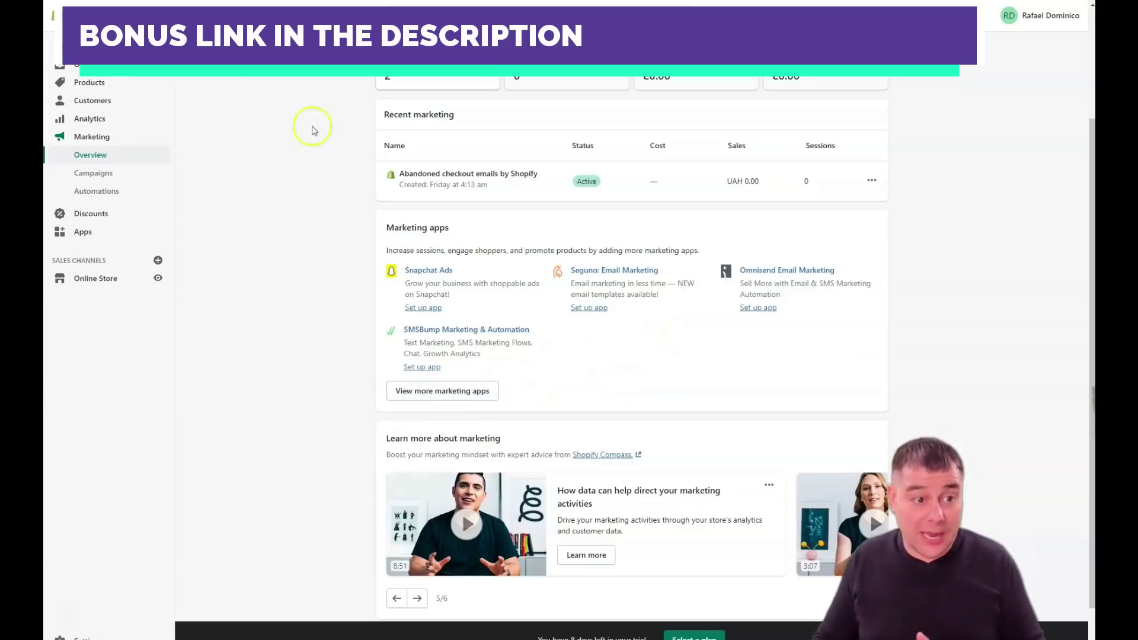
Step: Look through the marketing campaigns, marketing automations and discounts pages
click(91, 173)
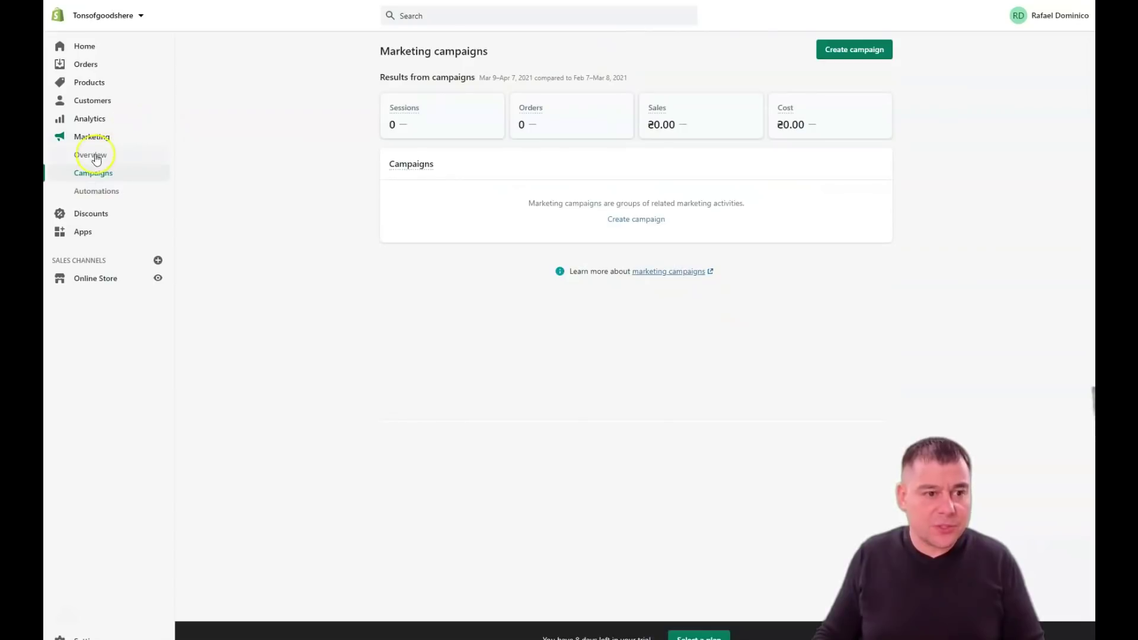
click(92, 154)
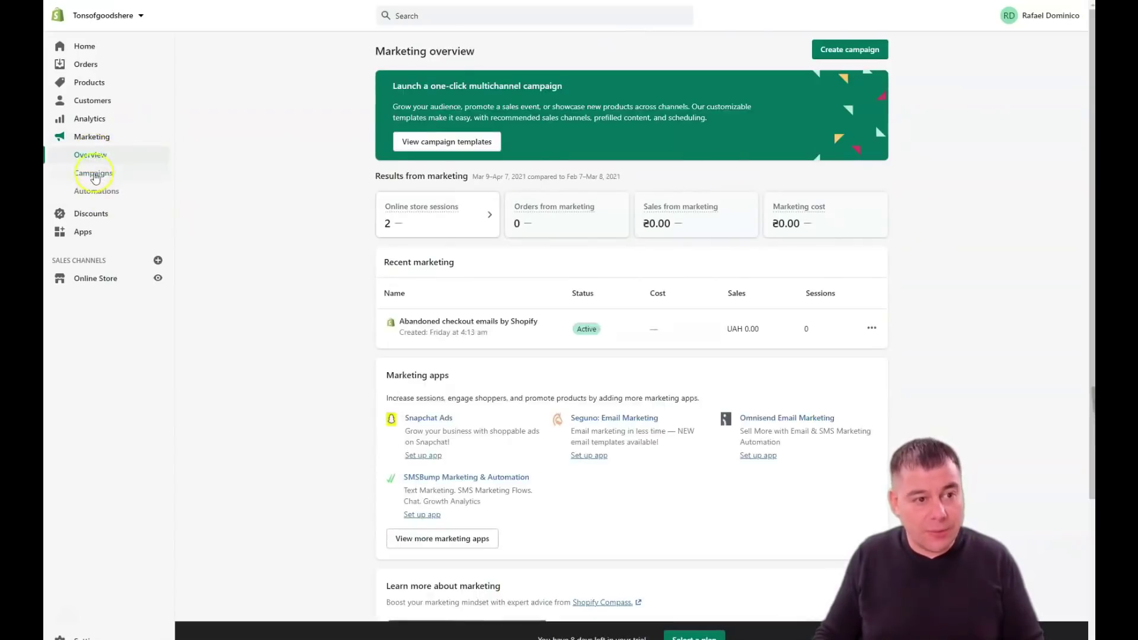
click(98, 173)
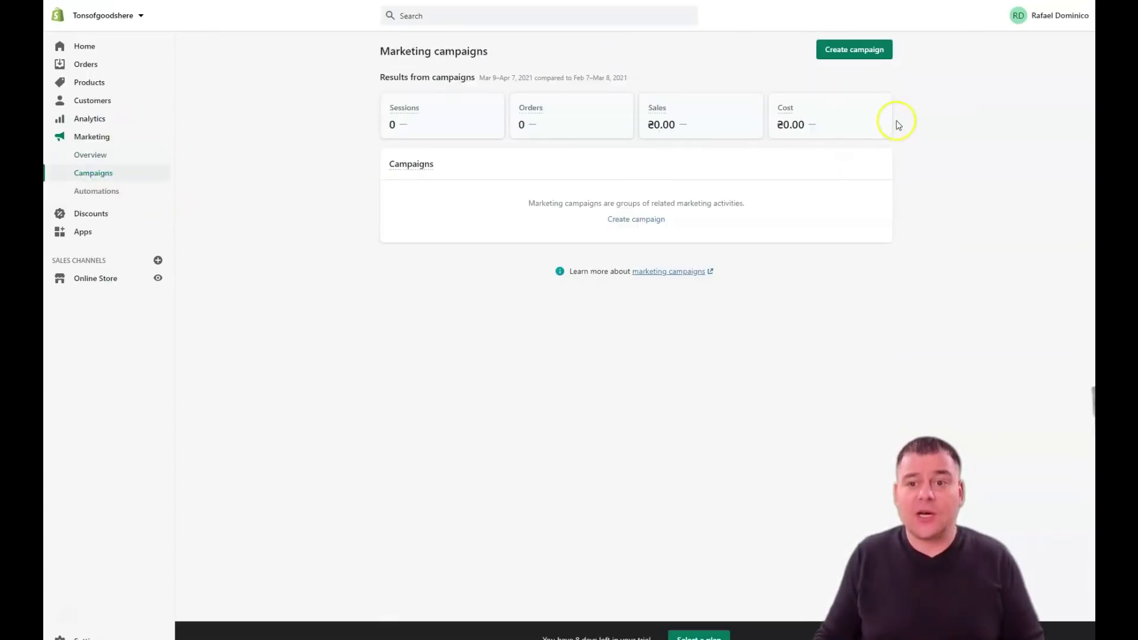
click(85, 195)
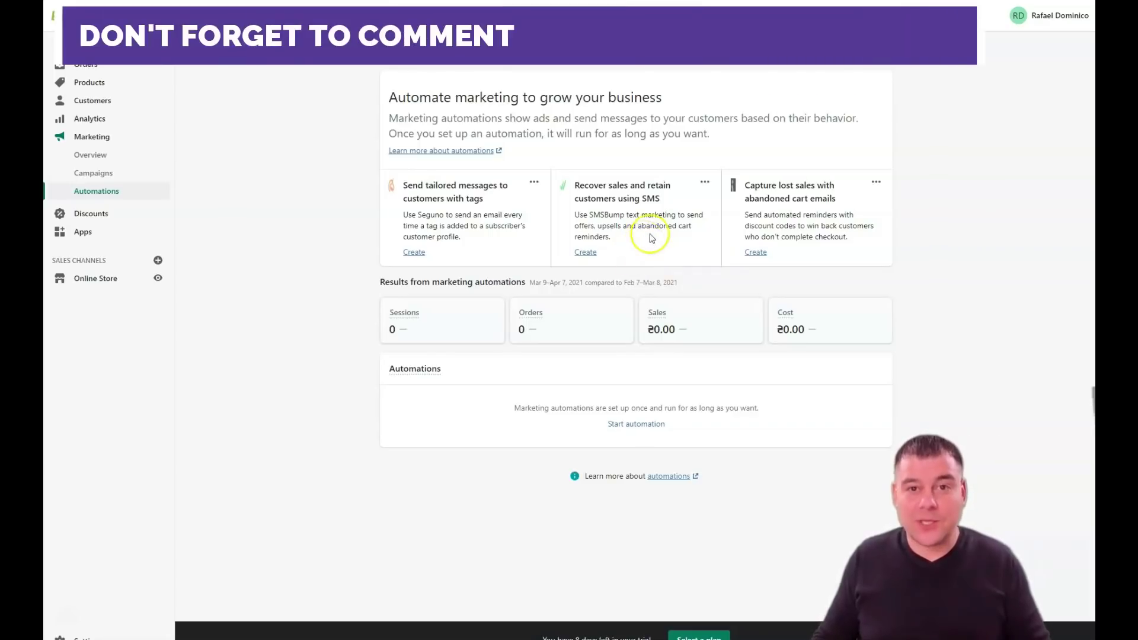
click(637, 225)
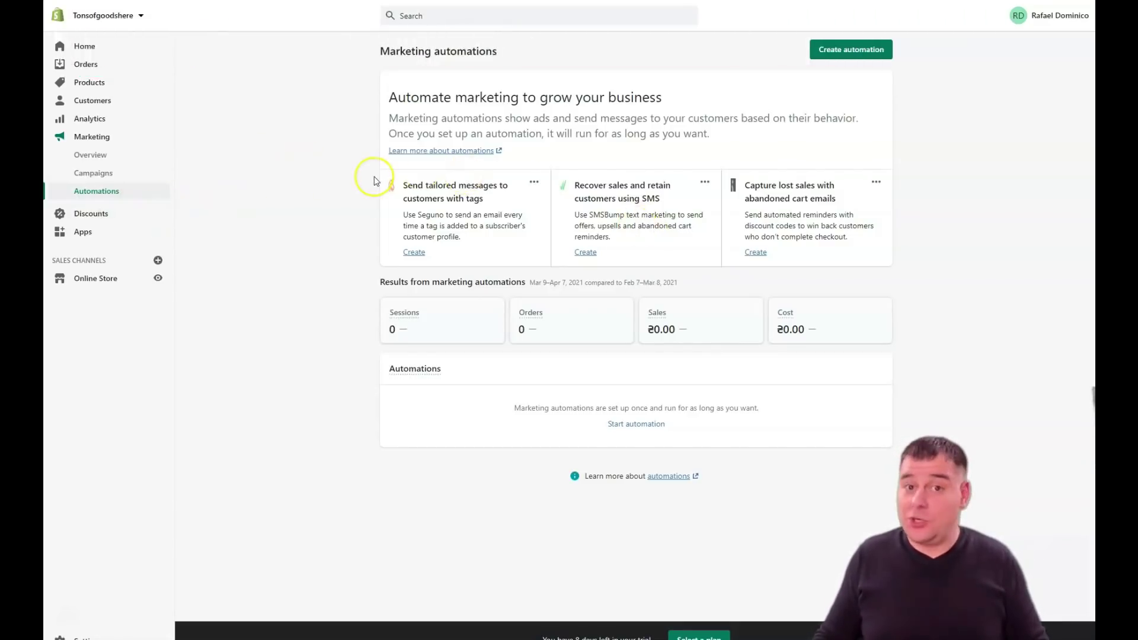
click(91, 214)
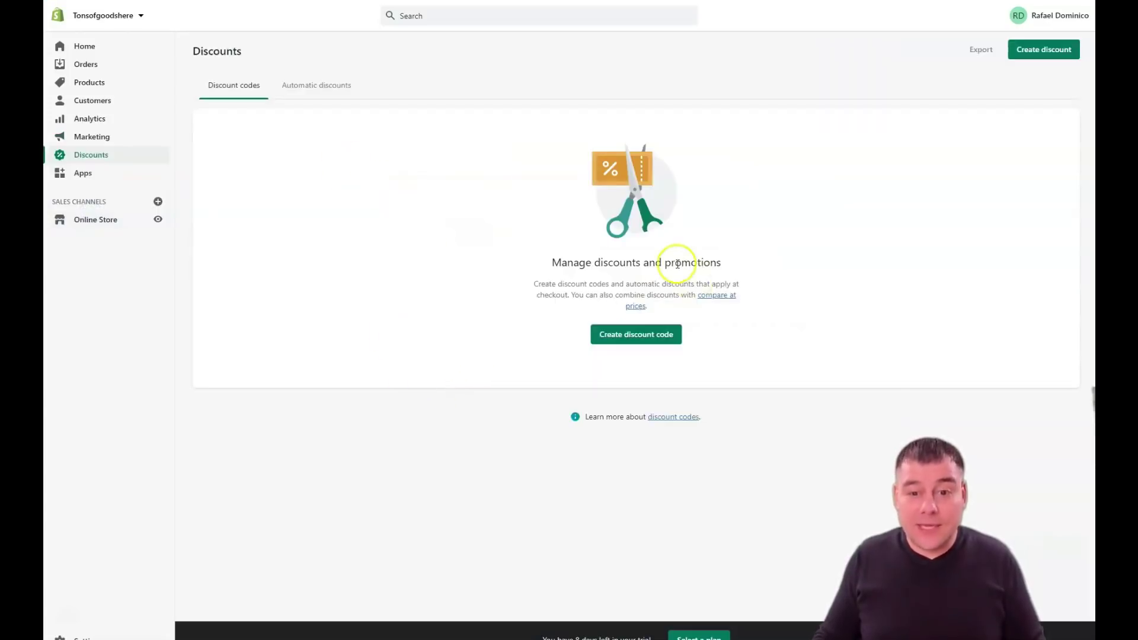
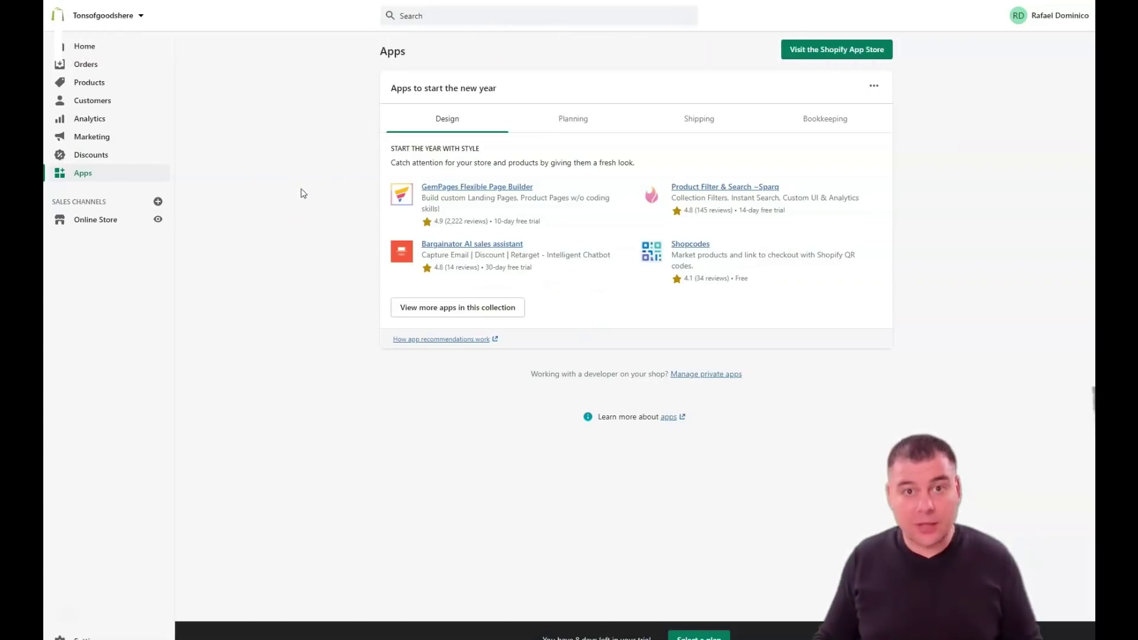
Step: Go from the online store's themes to its password protection settings and review the rest of the store preferences
click(85, 220)
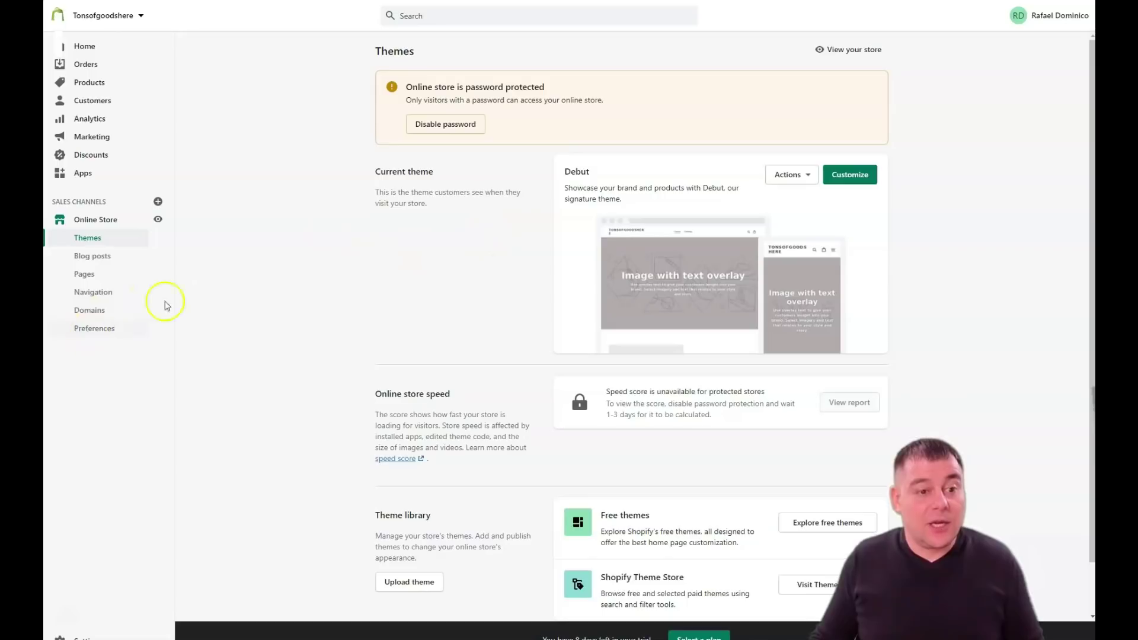
click(446, 125)
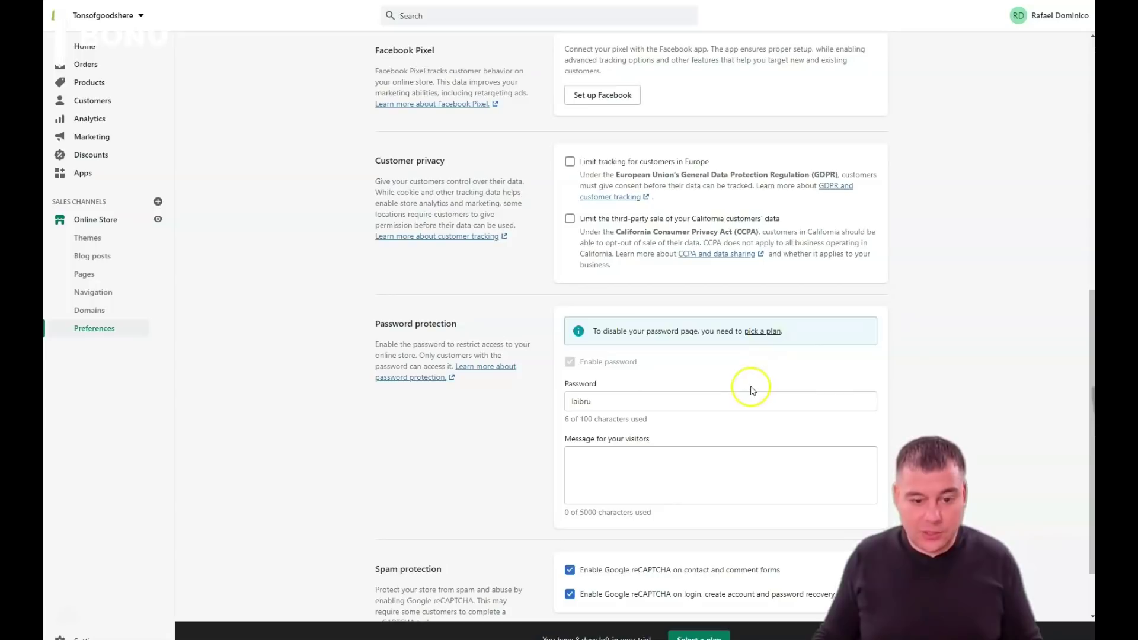
scroll(751, 389, down, 1)
scroll(752, 388, up, 9)
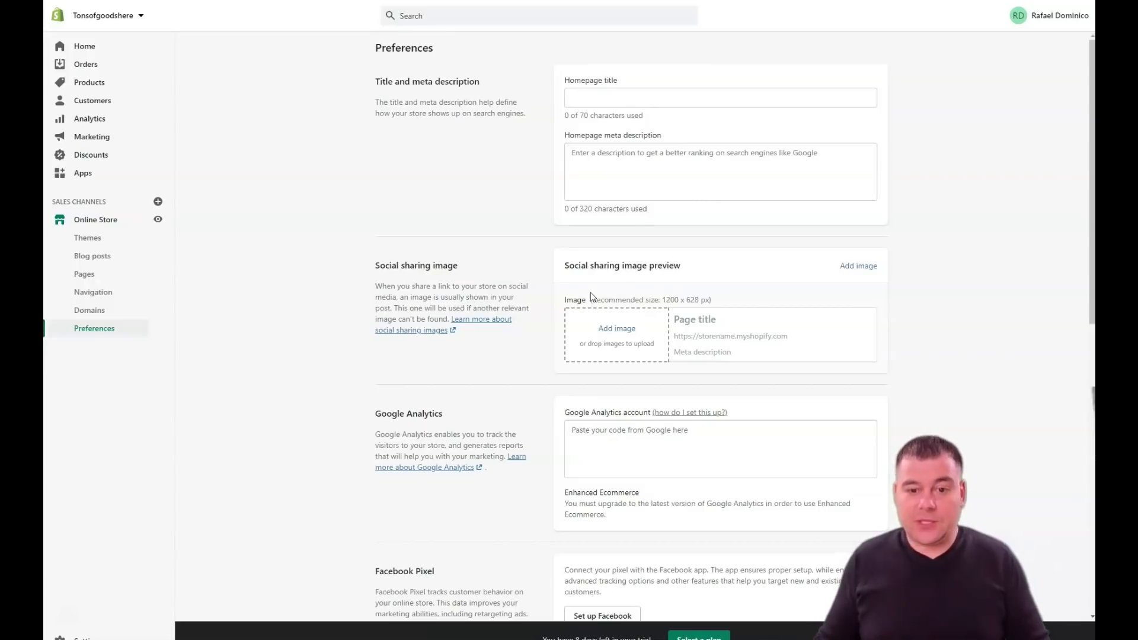
Step: Review the store preferences from the title and meta description through Google Analytics, Facebook Pixel and customer privacy to spam protection
click(630, 332)
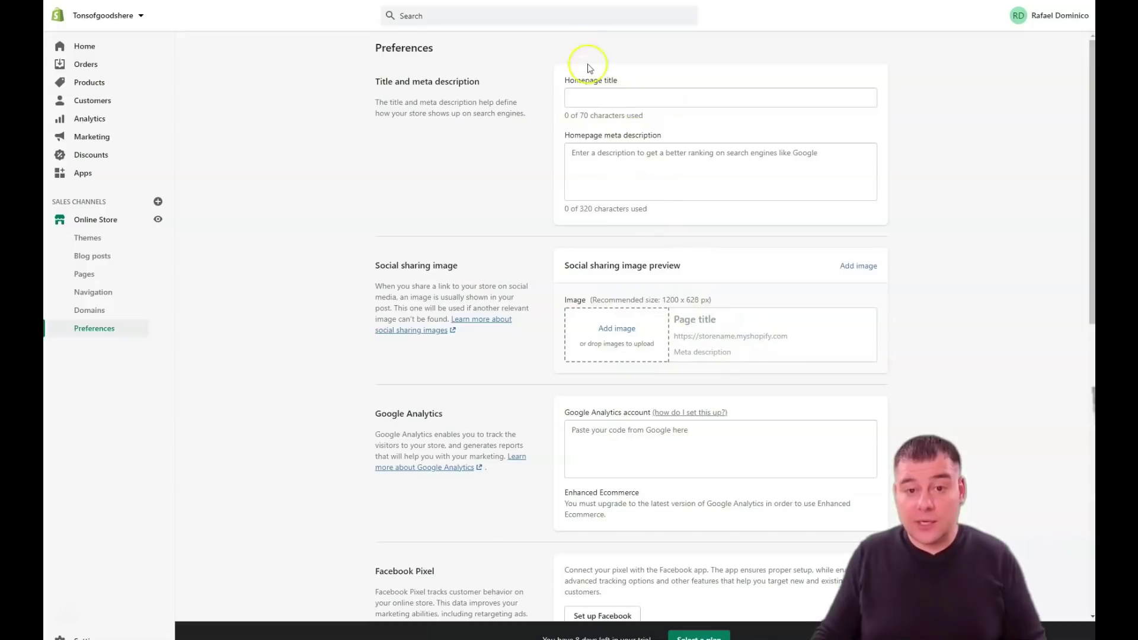
scroll(694, 299, down, 3)
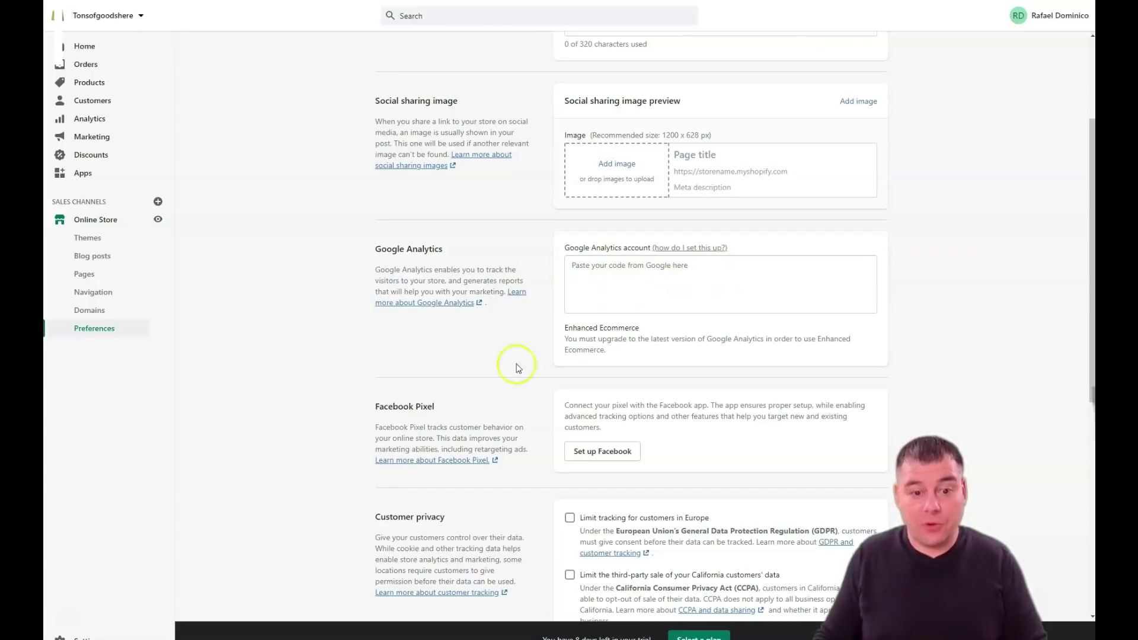
scroll(593, 385, down, 2)
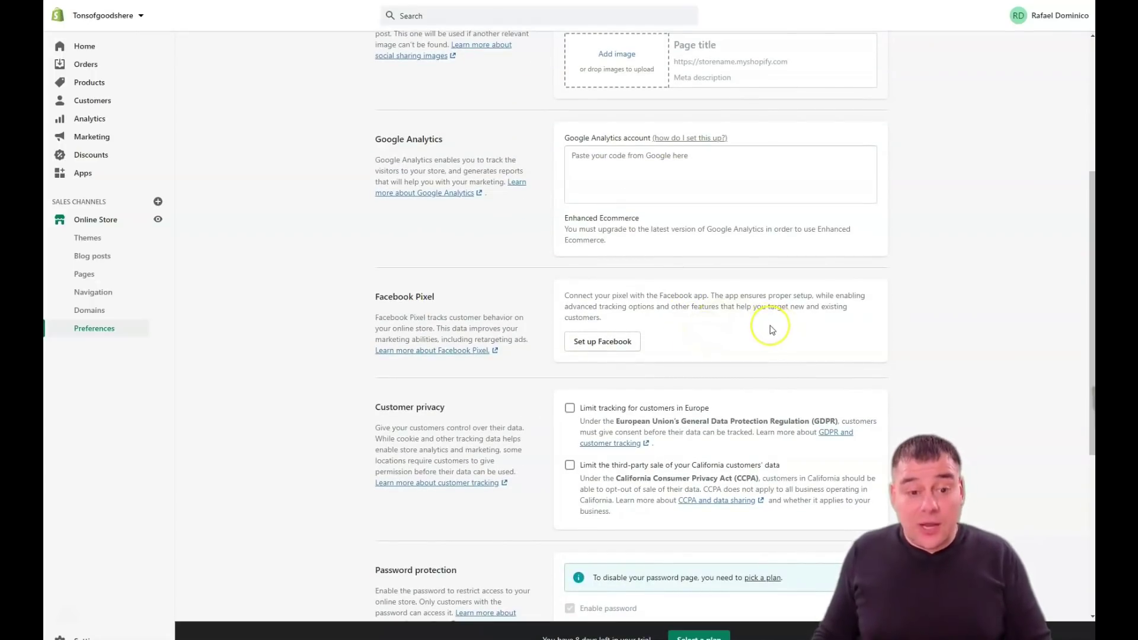
scroll(770, 329, up, 1)
scroll(773, 329, down, 2)
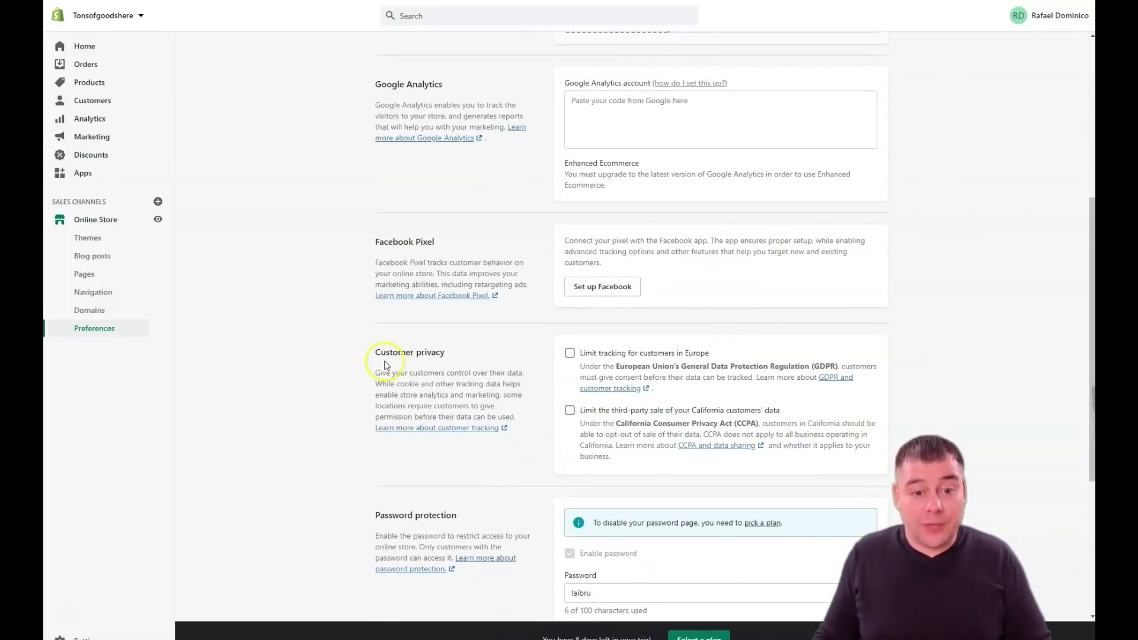
scroll(622, 355, down, 5)
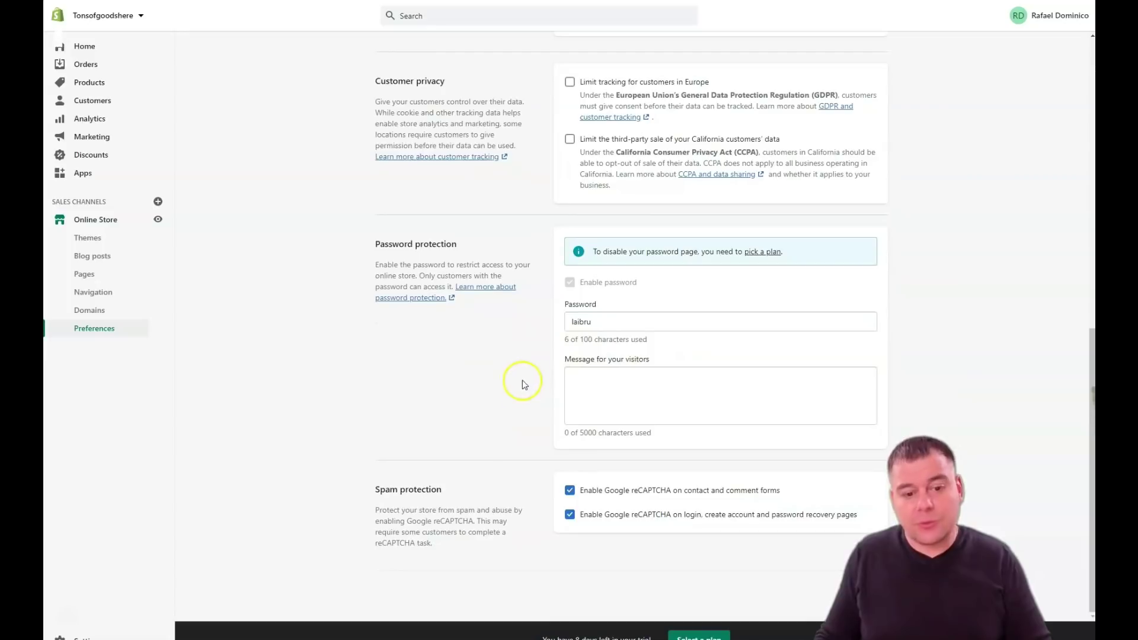
Step: Look through the online store's domains, navigation menus, pages and blog posts, ending at the themes page
click(86, 314)
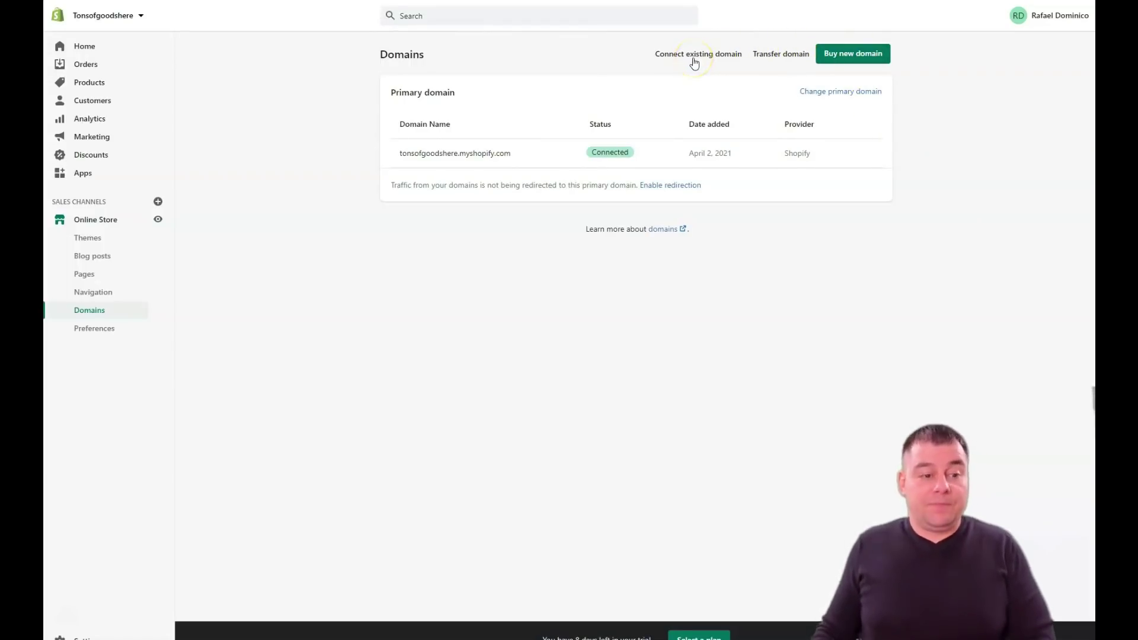
click(95, 291)
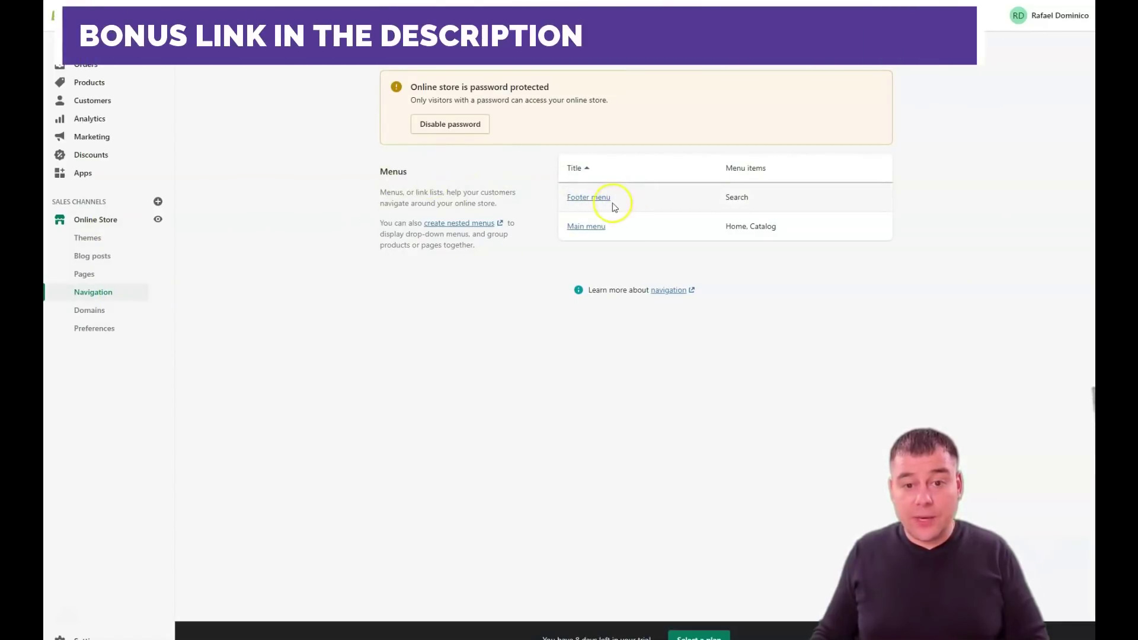
click(84, 276)
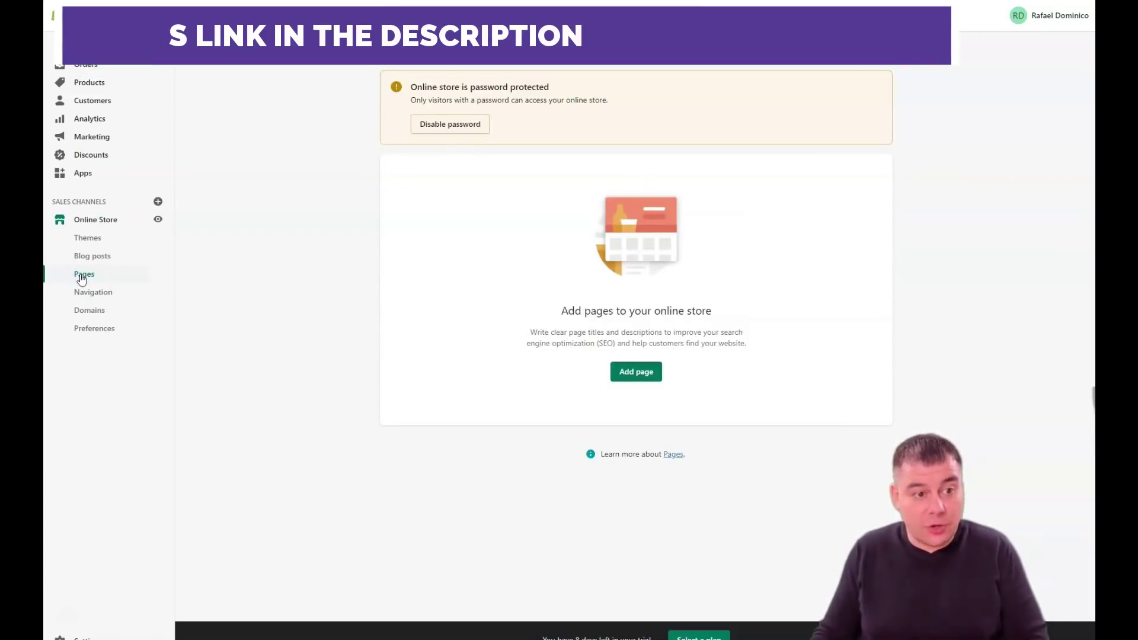
click(88, 264)
click(88, 263)
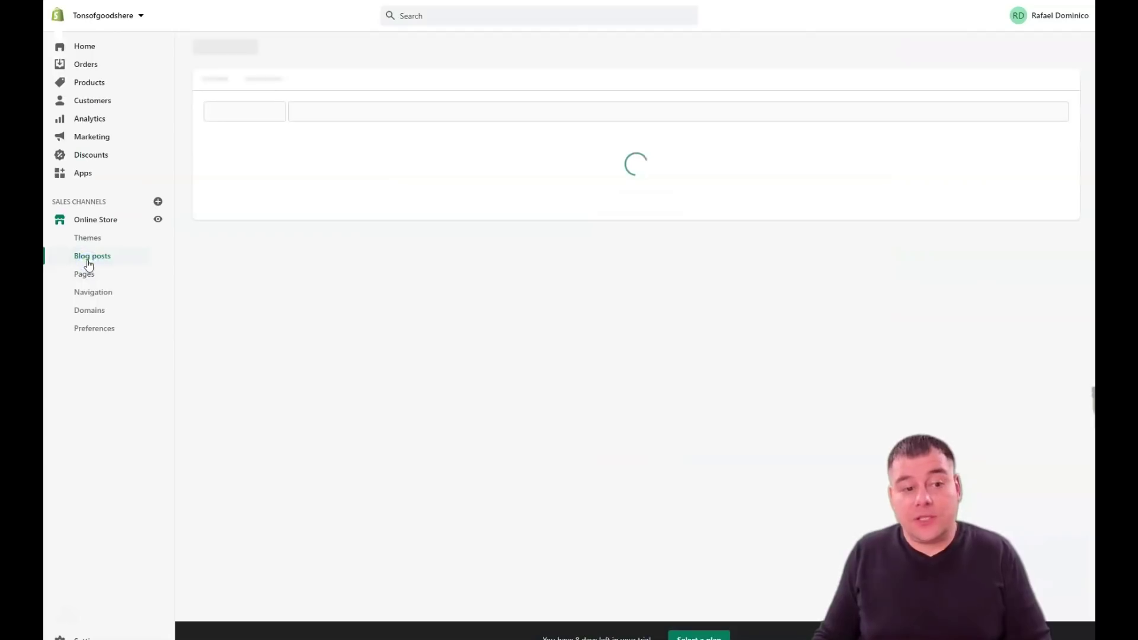
click(88, 239)
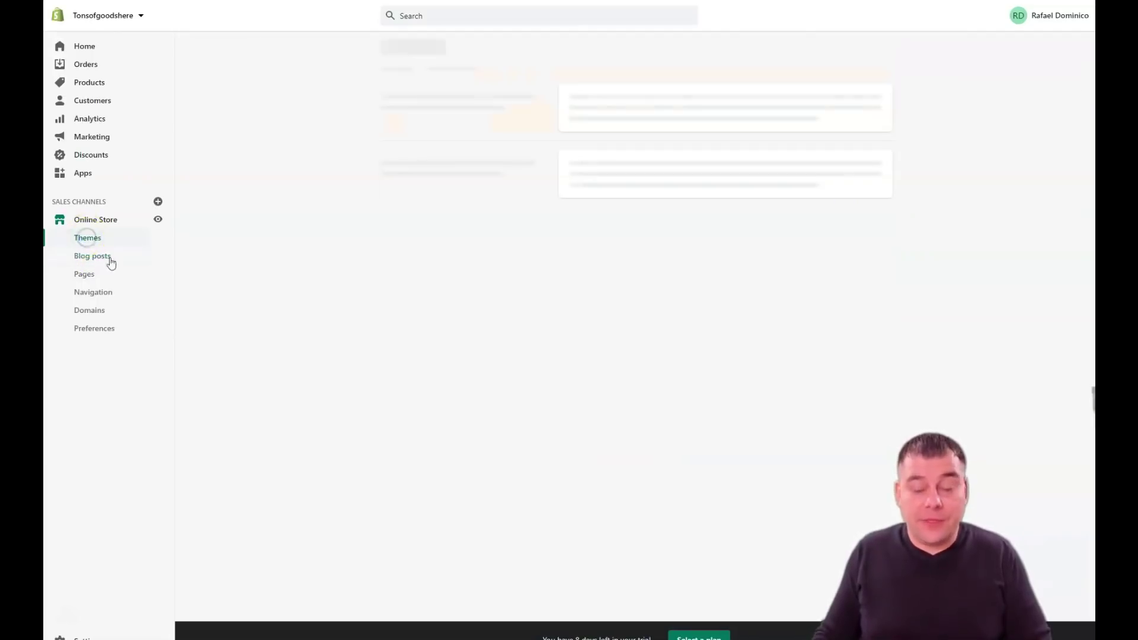
Step: Browse the sales channels that can be added to the store, and close the list without adding any
click(158, 201)
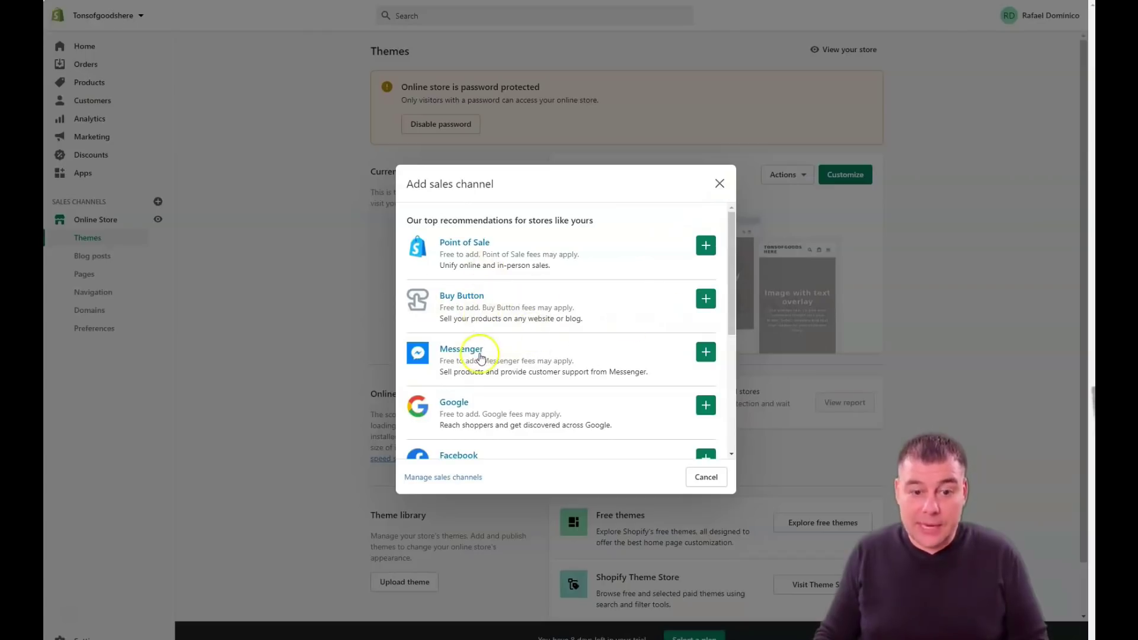
scroll(483, 343, down, 2)
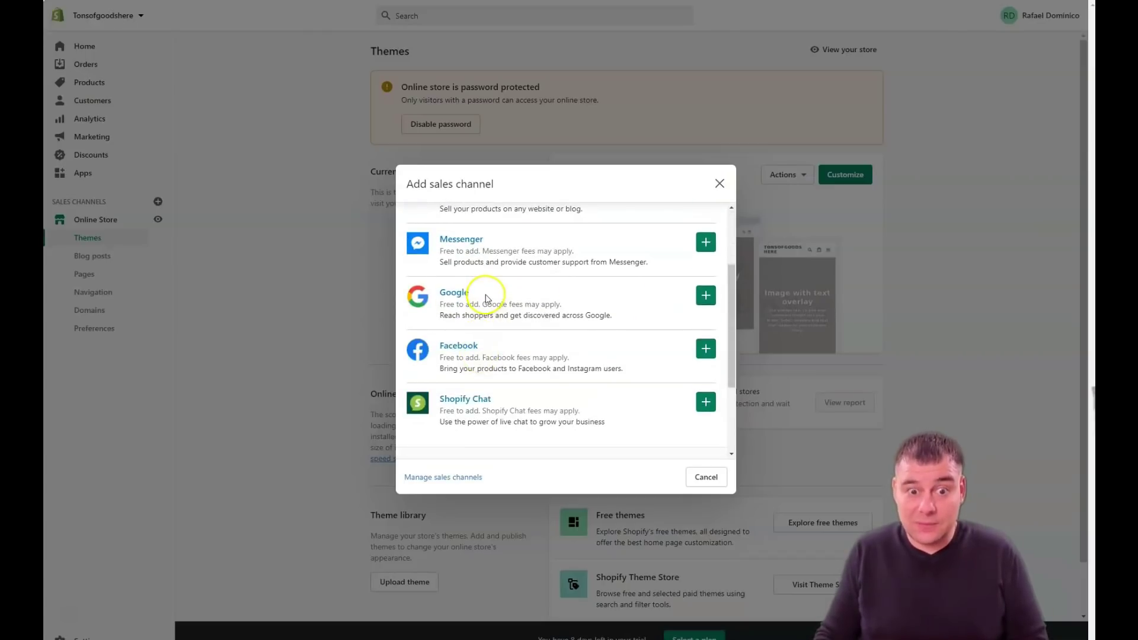
scroll(495, 303, down, 2)
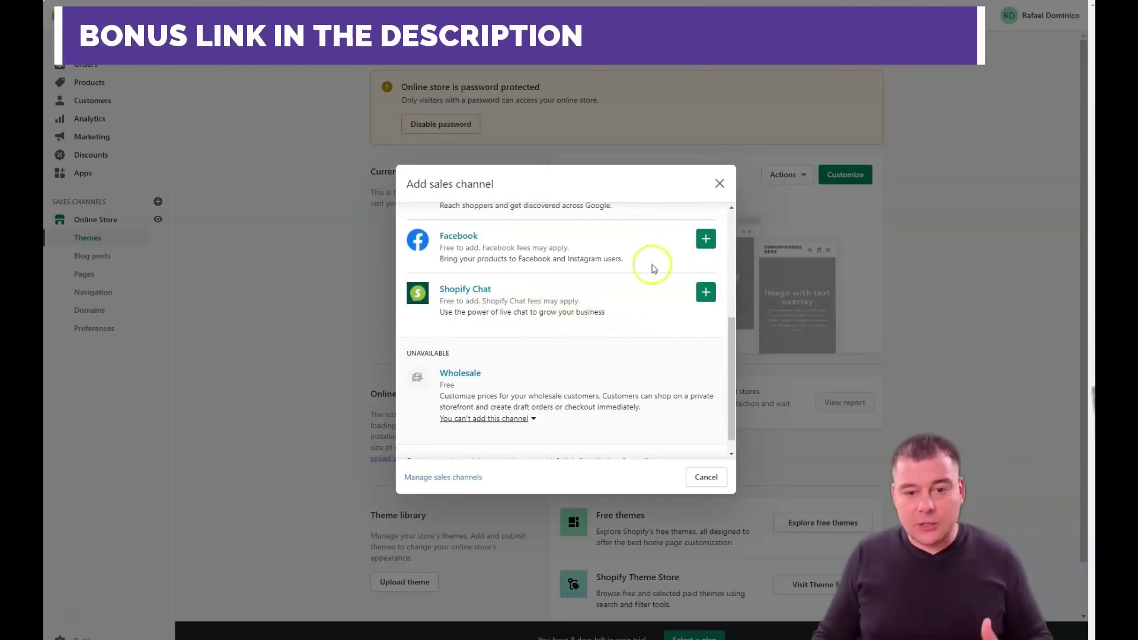
scroll(608, 297, up, 4)
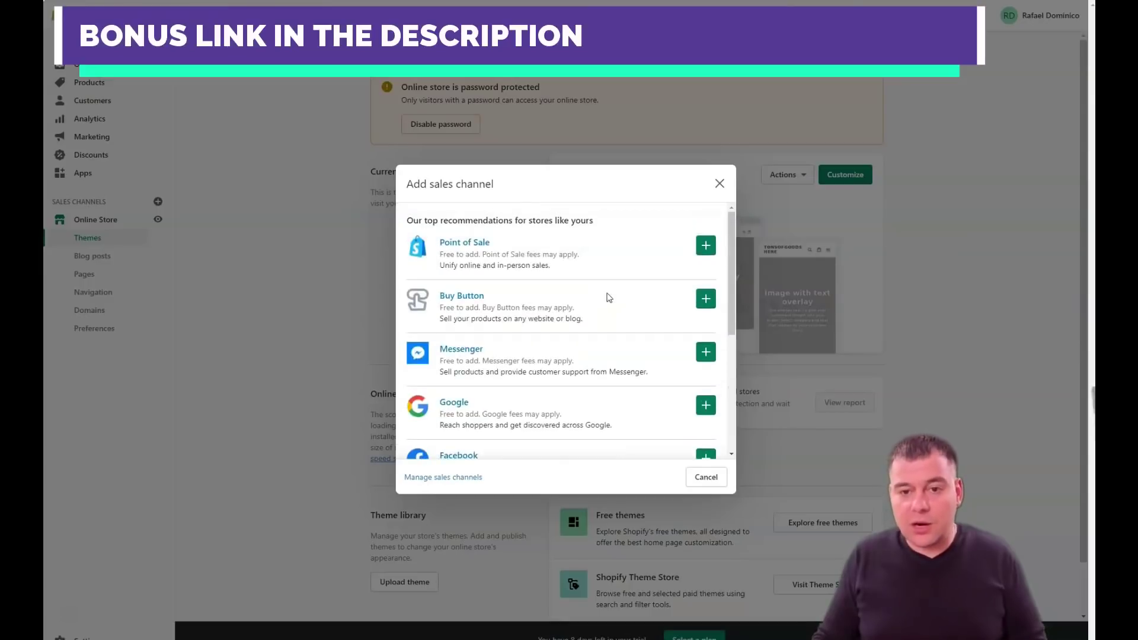
click(620, 290)
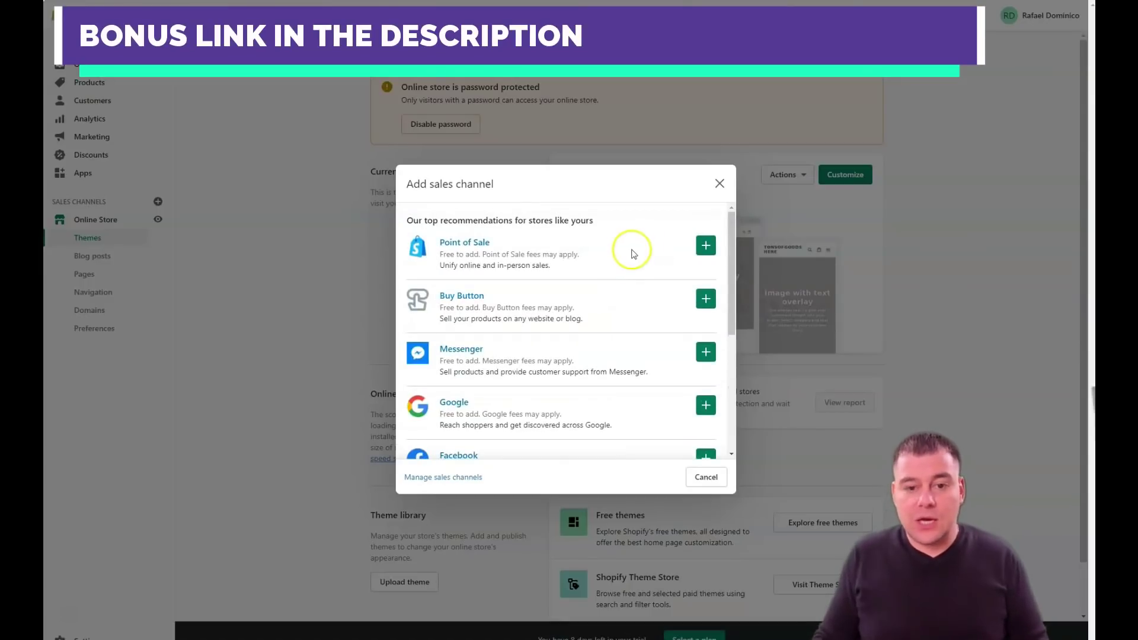
click(719, 184)
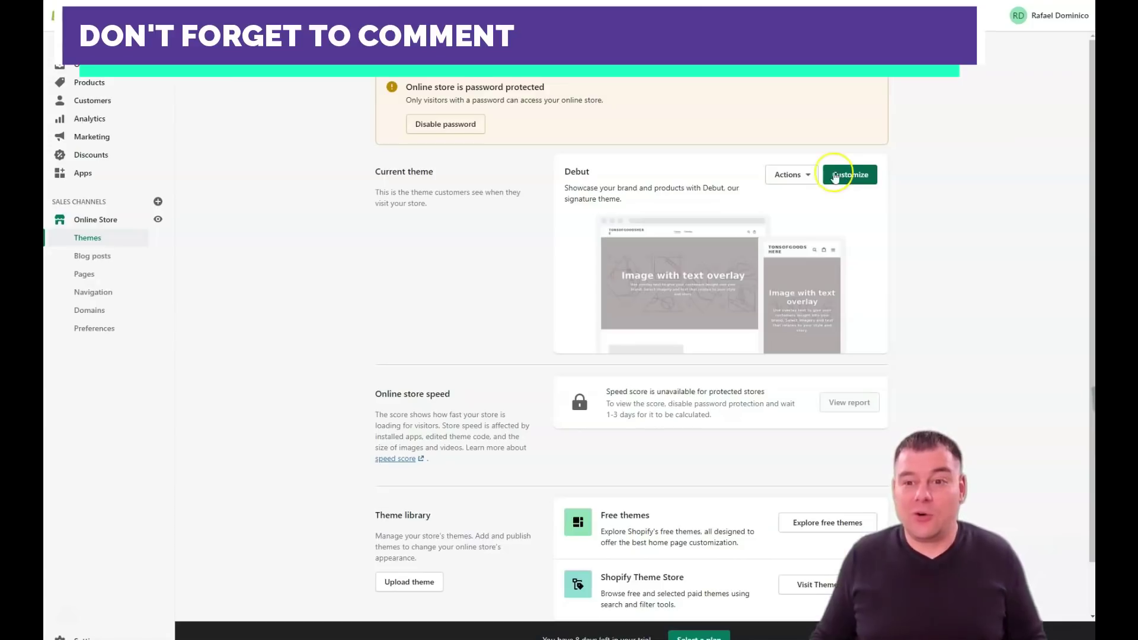
Step: Look over the current theme and the theme library, and open the Debut theme for customization
scroll(835, 178, down, 1)
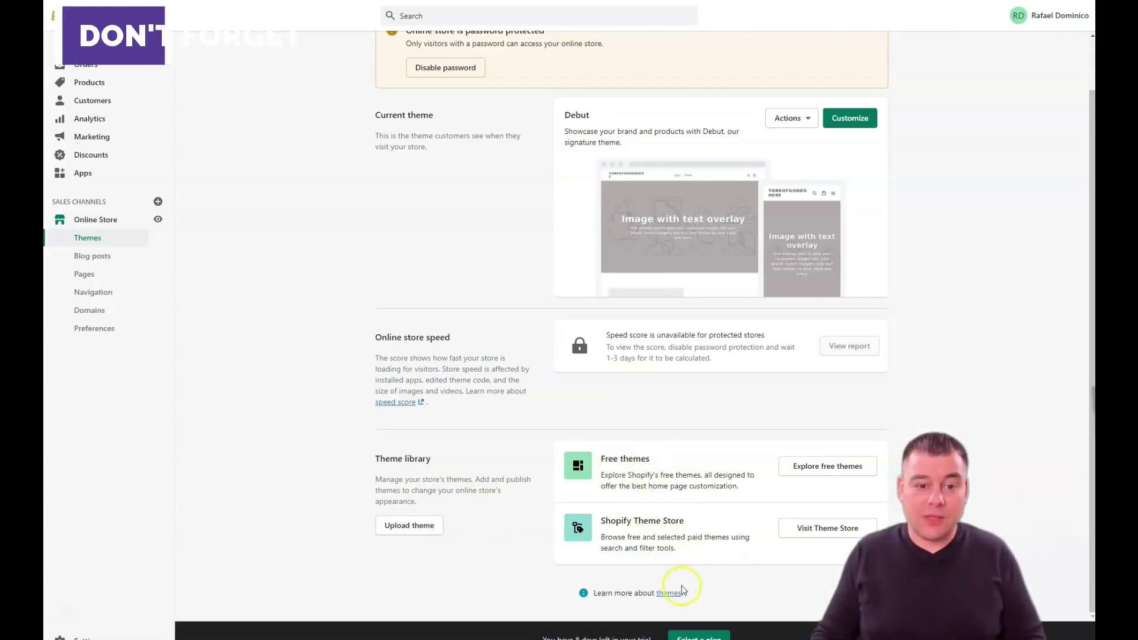
scroll(537, 462, up, 1)
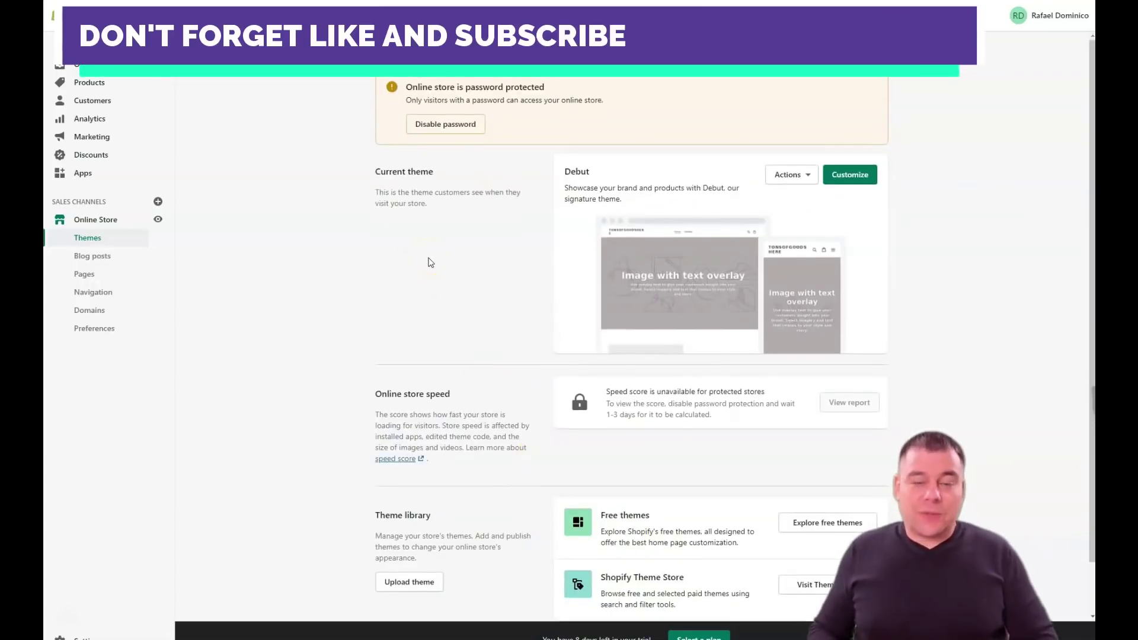
click(856, 176)
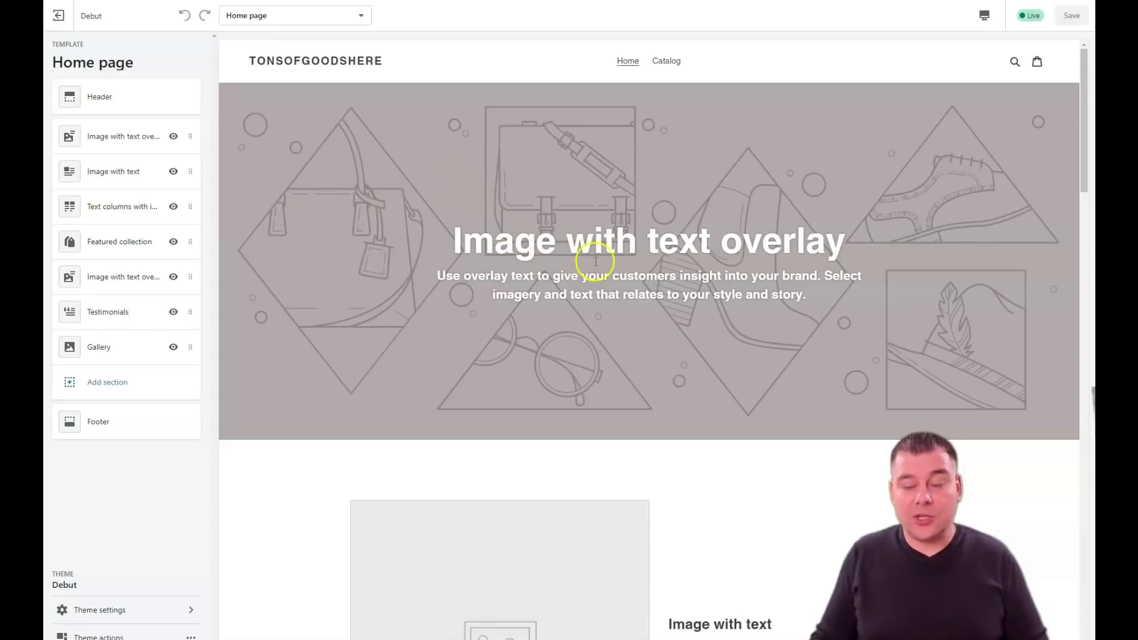
Step: Examine the whole home page preview, including the image, product, testimonial and gallery sections and the overlay heading text
scroll(600, 265, down, 10)
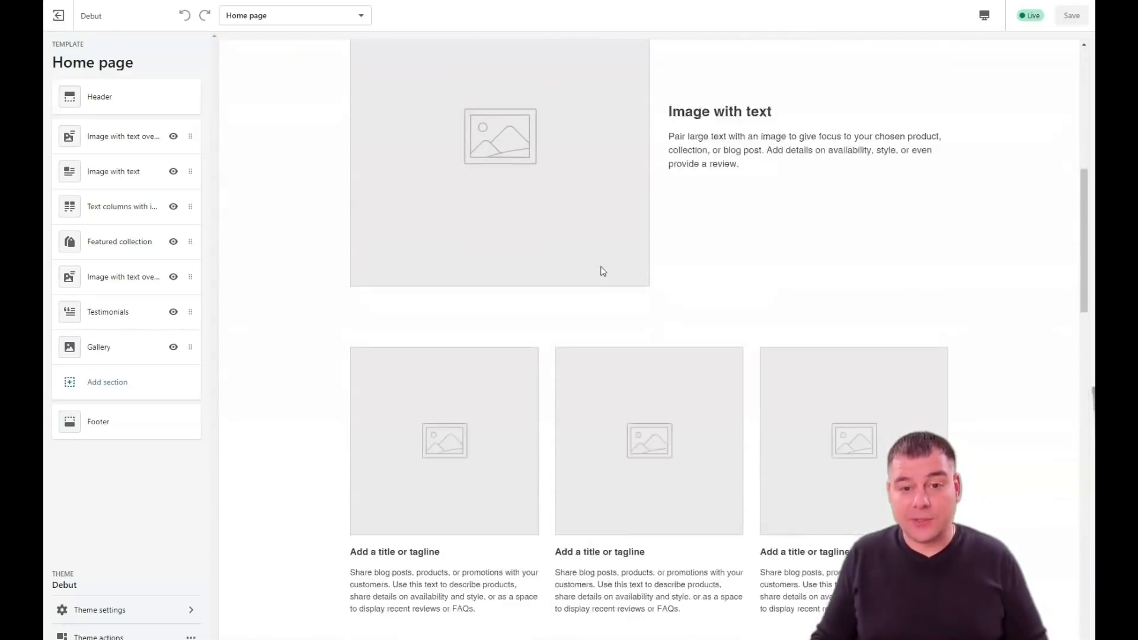
scroll(603, 271, down, 13)
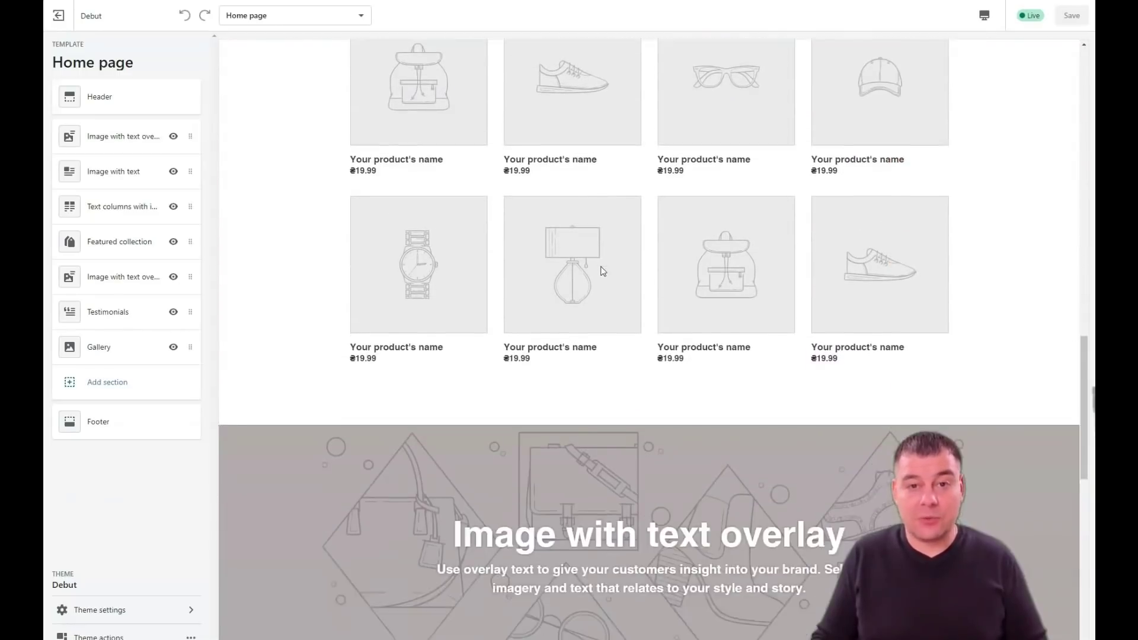
scroll(602, 271, down, 4)
scroll(602, 270, up, 1)
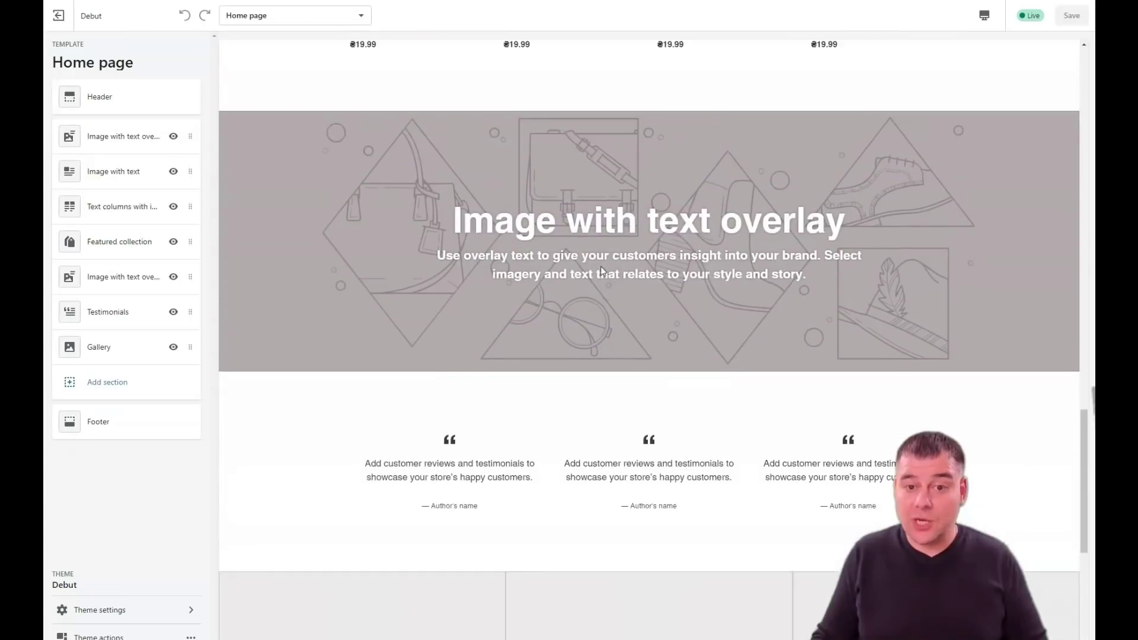
double_click(600, 234)
double_click(508, 223)
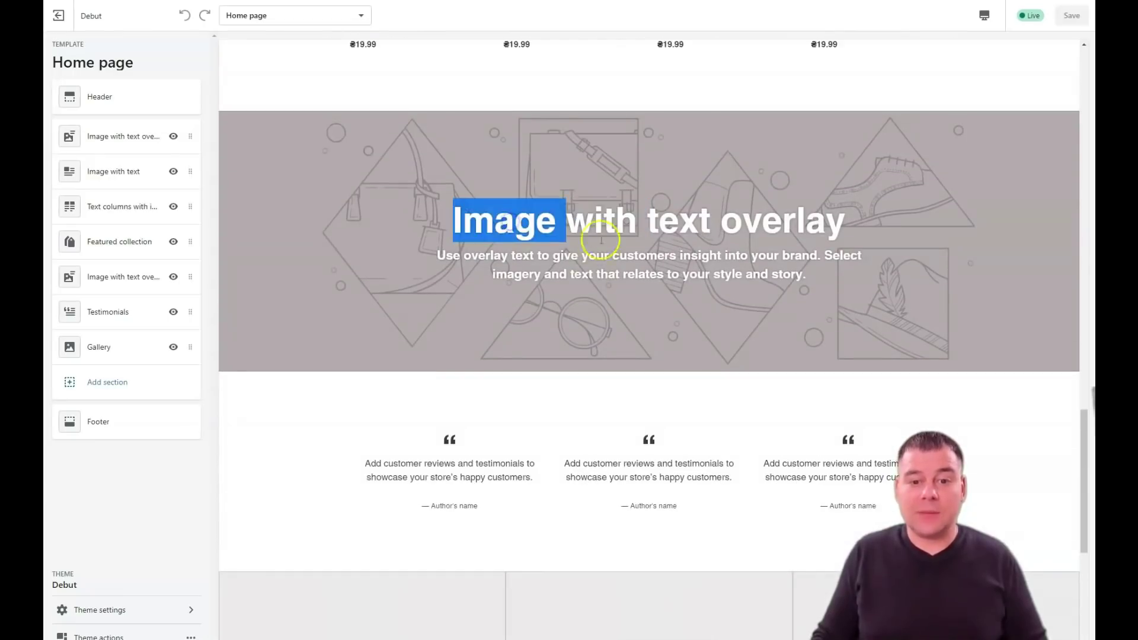
click(602, 223)
drag(616, 224, 835, 188)
click(837, 189)
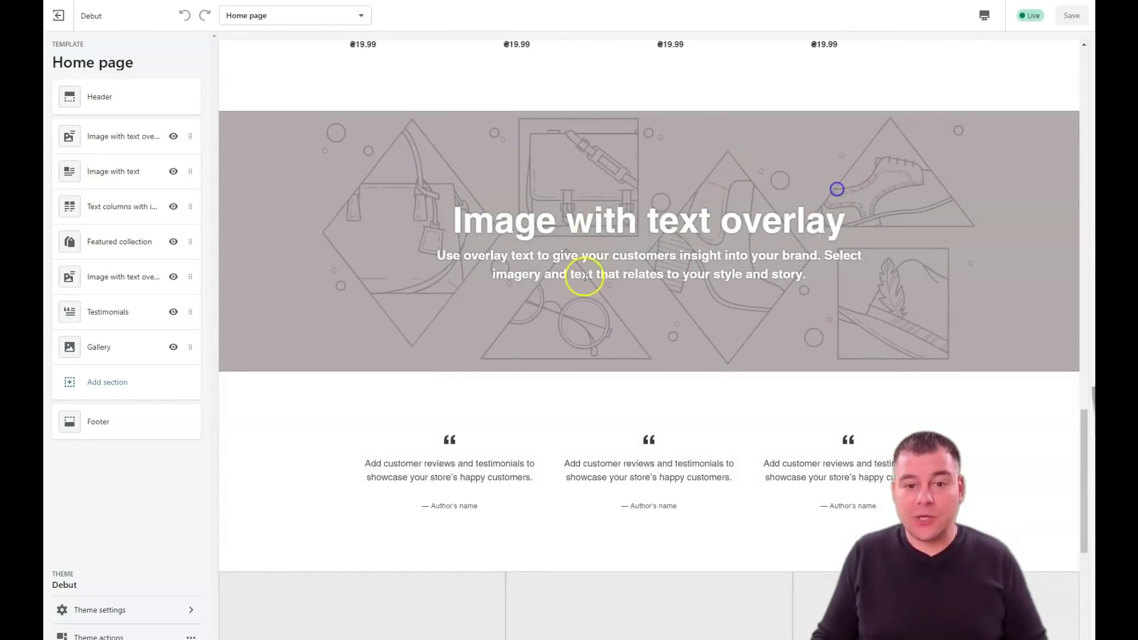
scroll(596, 297, down, 5)
scroll(596, 296, down, 2)
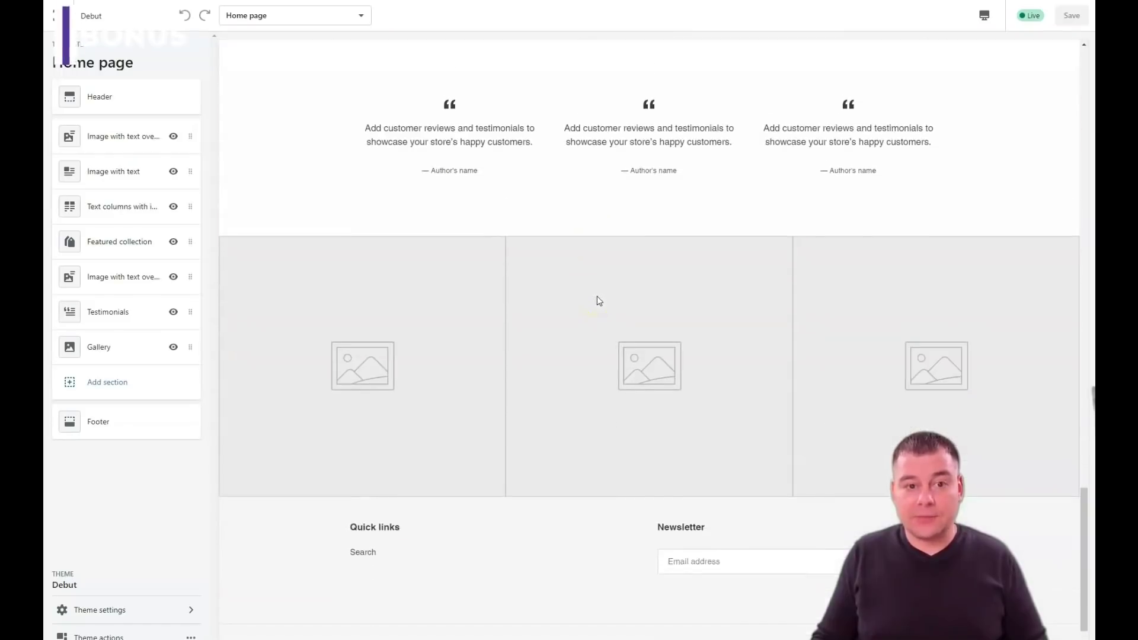
scroll(597, 296, up, 12)
scroll(601, 299, up, 20)
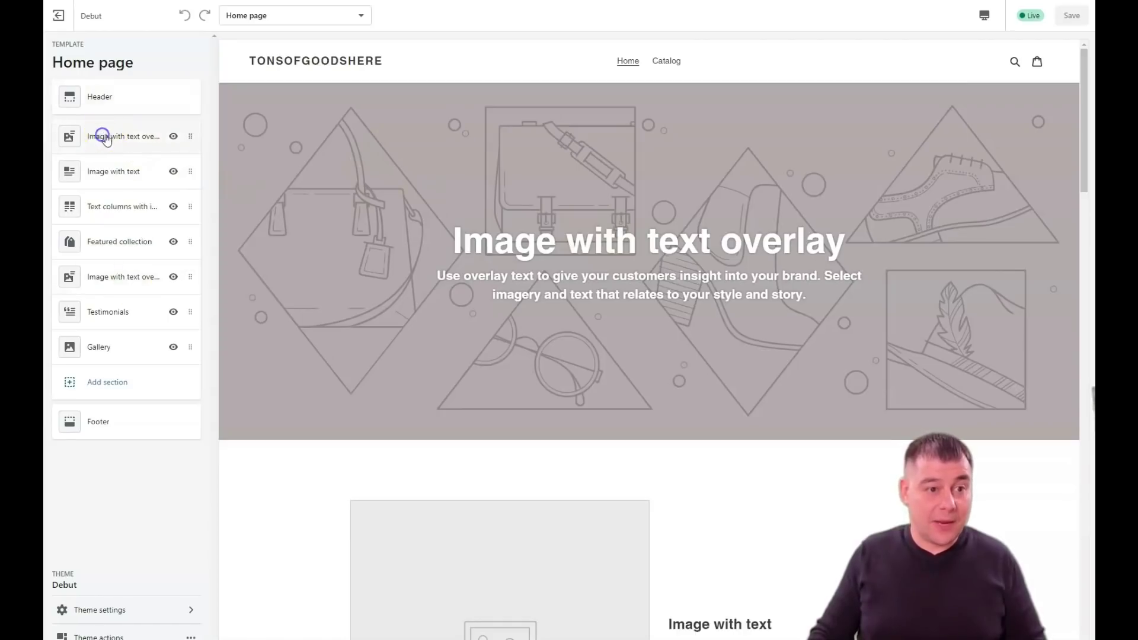
Step: View the settings of the first image with text overlay section and return to the home page's section list
click(103, 137)
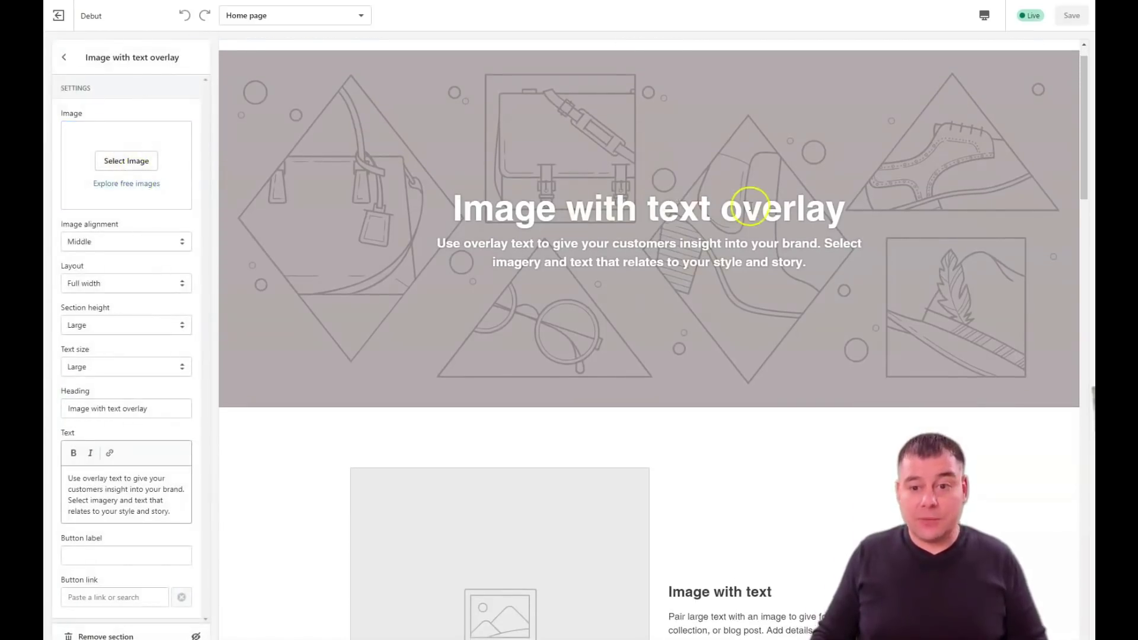
scroll(617, 228, up, 1)
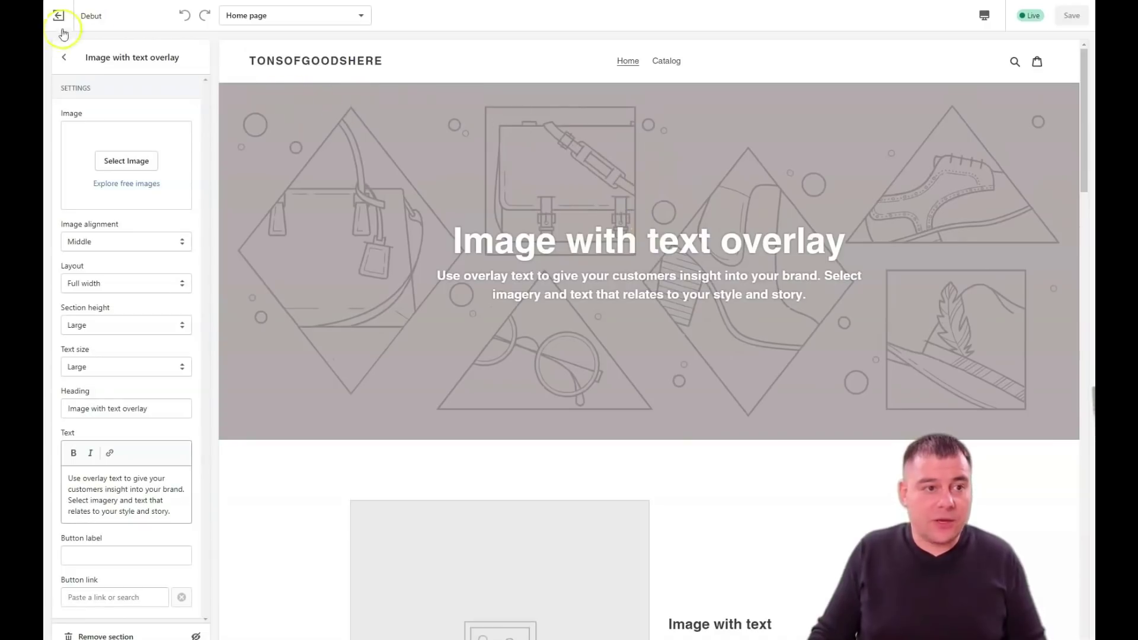
click(64, 56)
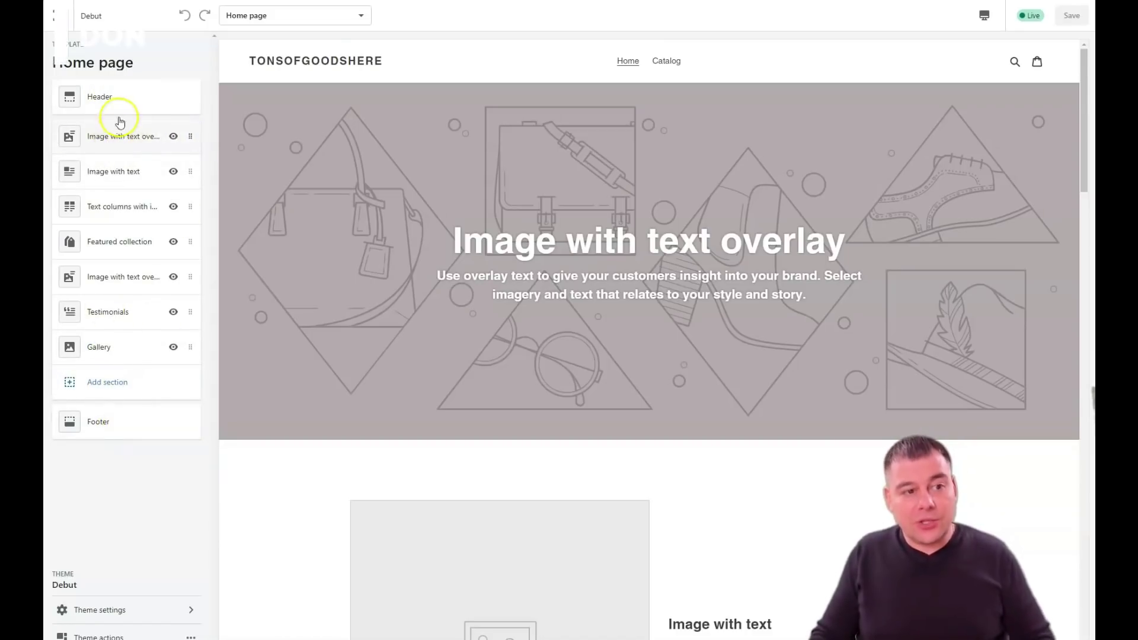
Step: Open the first image with text overlay section and shorten its heading to "text"
click(110, 142)
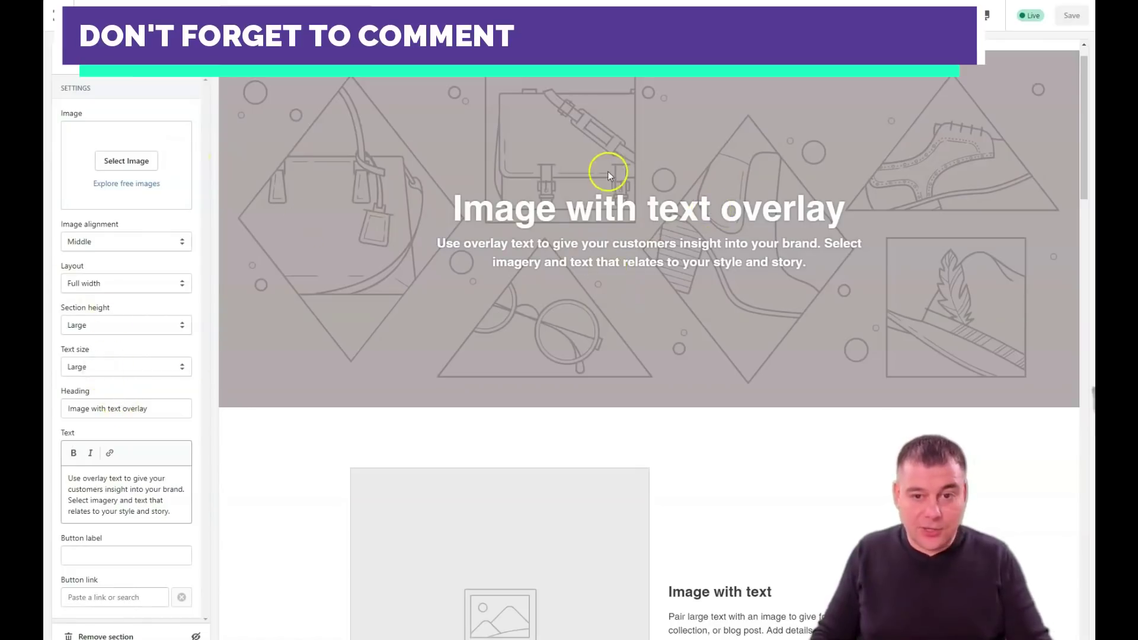
double_click(605, 217)
click(544, 208)
double_click(525, 210)
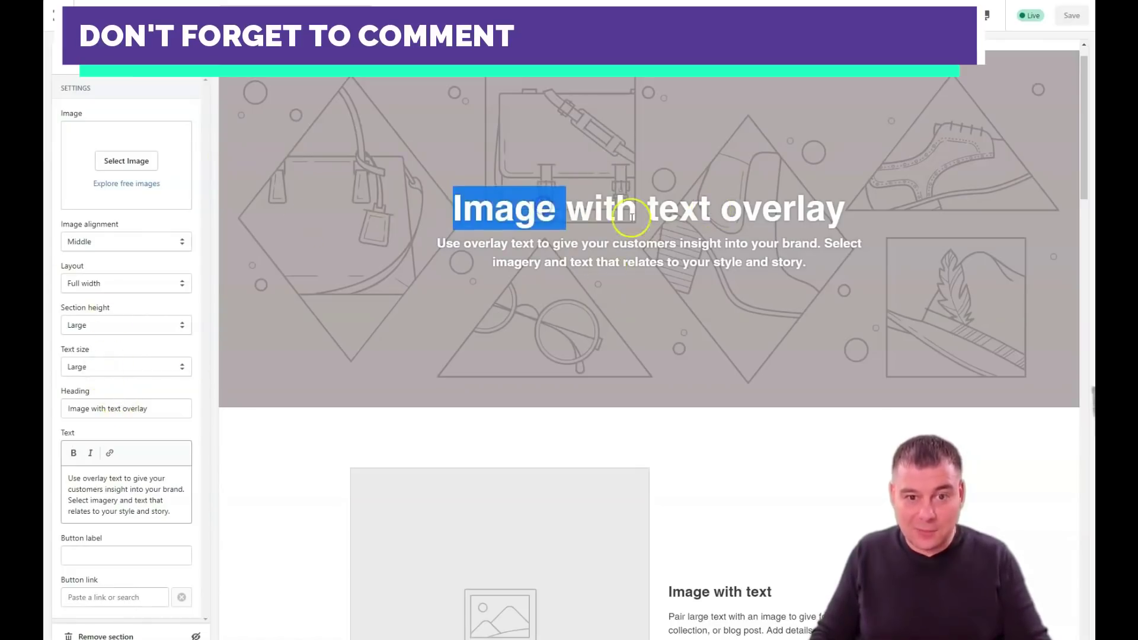
double_click(655, 213)
click(140, 408)
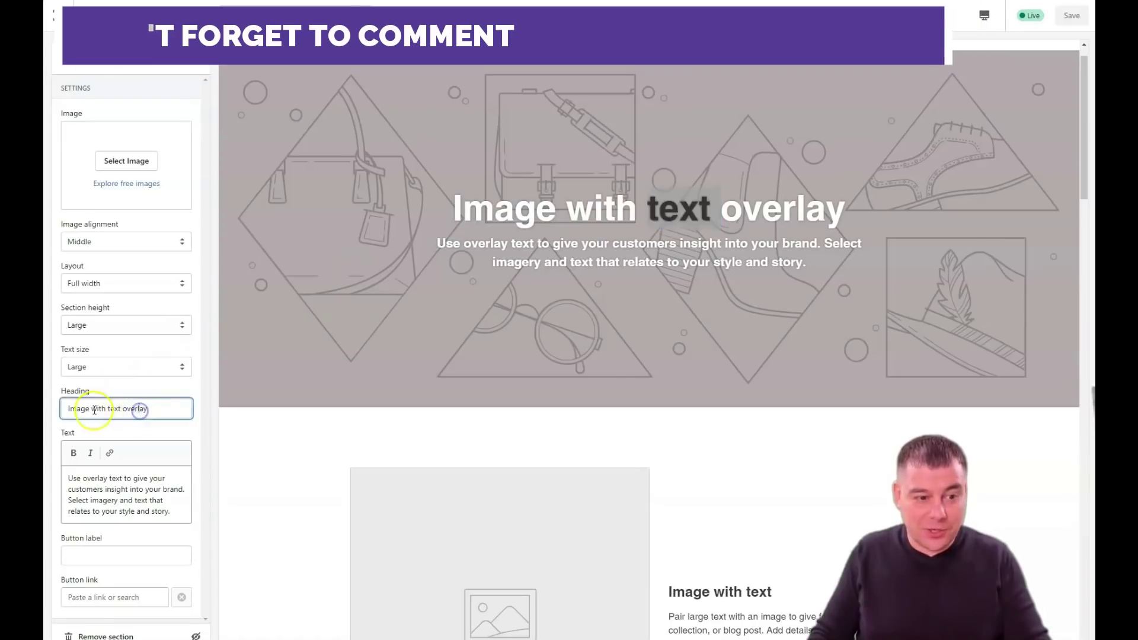
drag(107, 411, 66, 409)
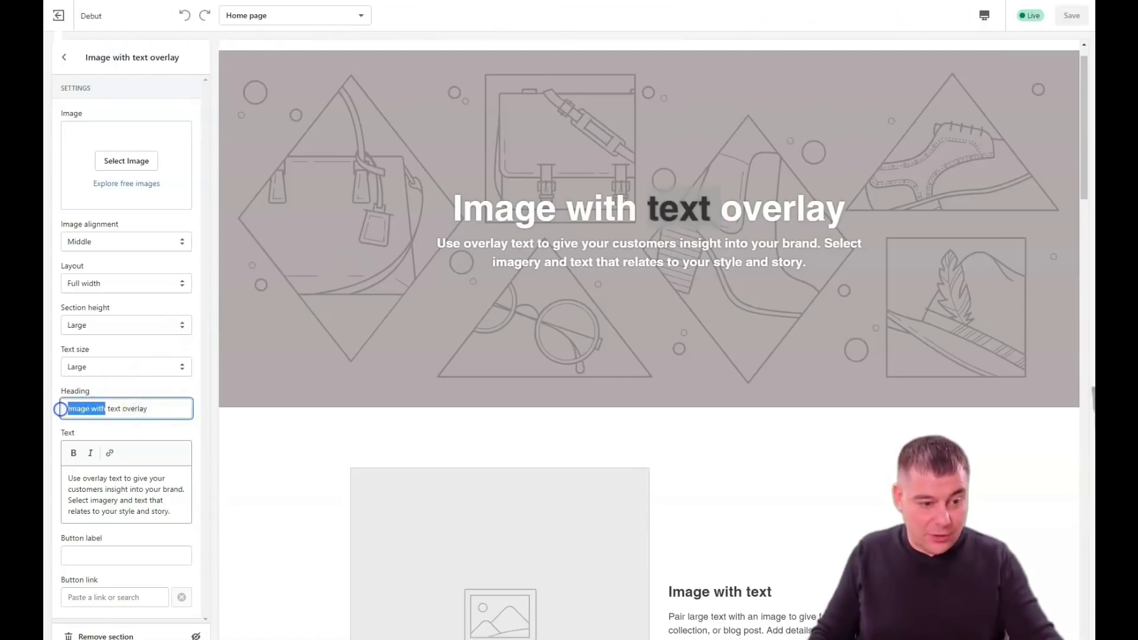
key(BackSpace)
key(BackSpace)
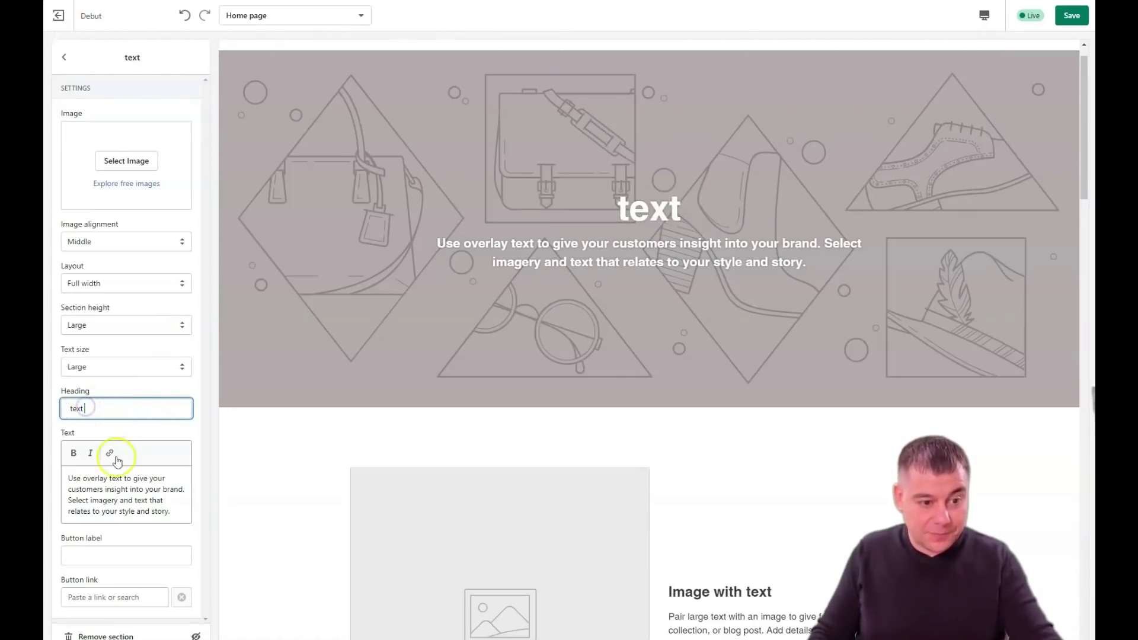
Step: Shorten the body text of the first image with text overlay section to "overlay text"
double_click(75, 478)
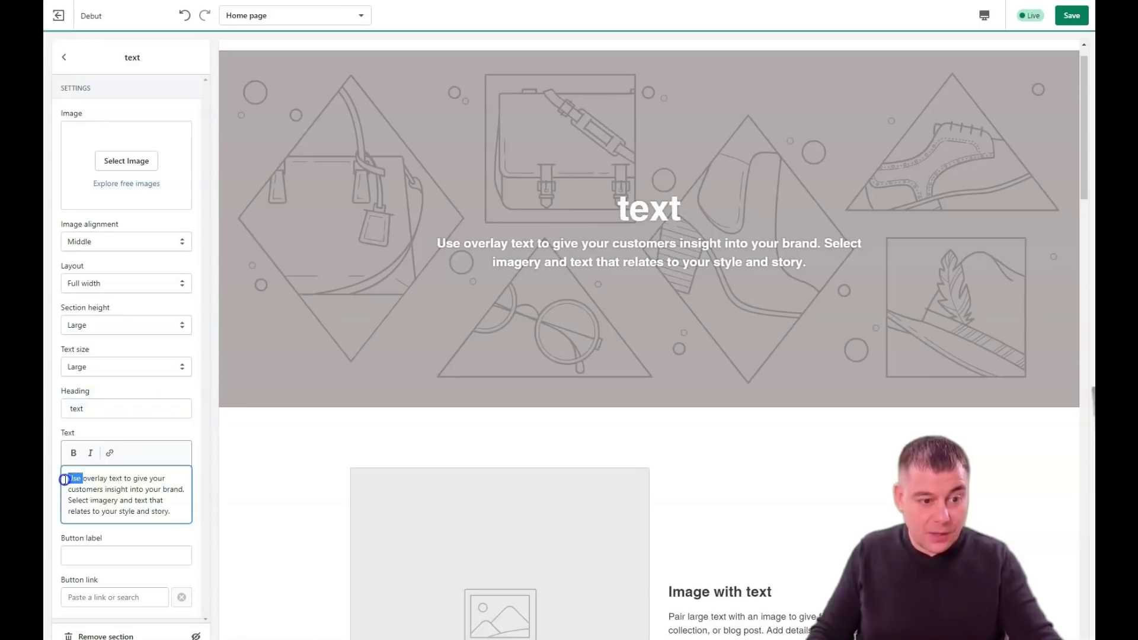
key(BackSpace)
drag(112, 478, 167, 515)
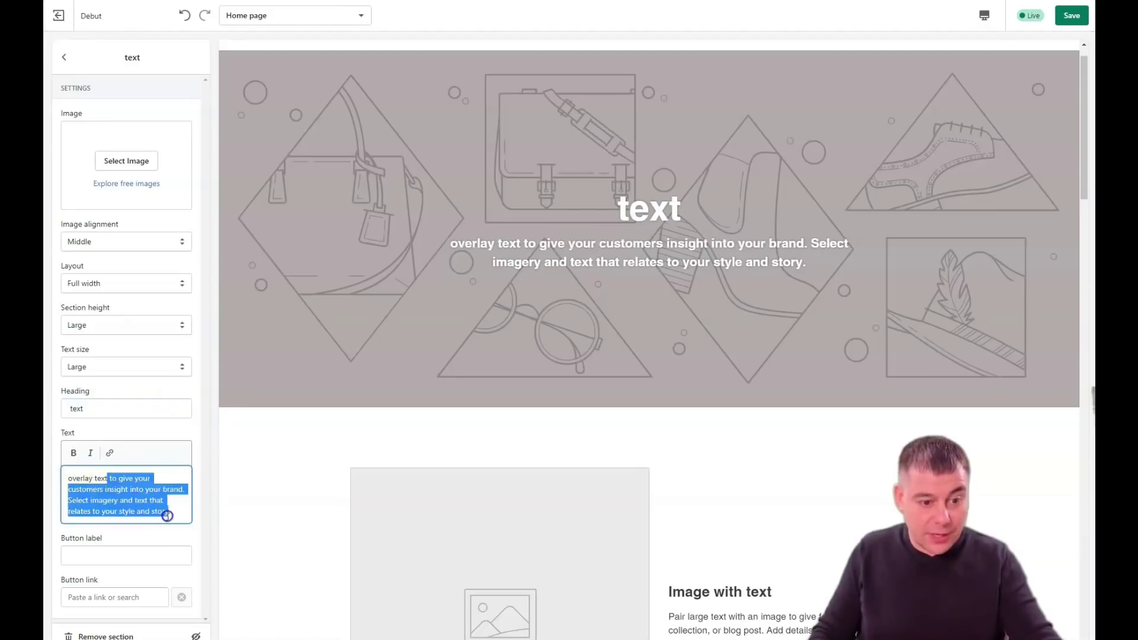
key(BackSpace)
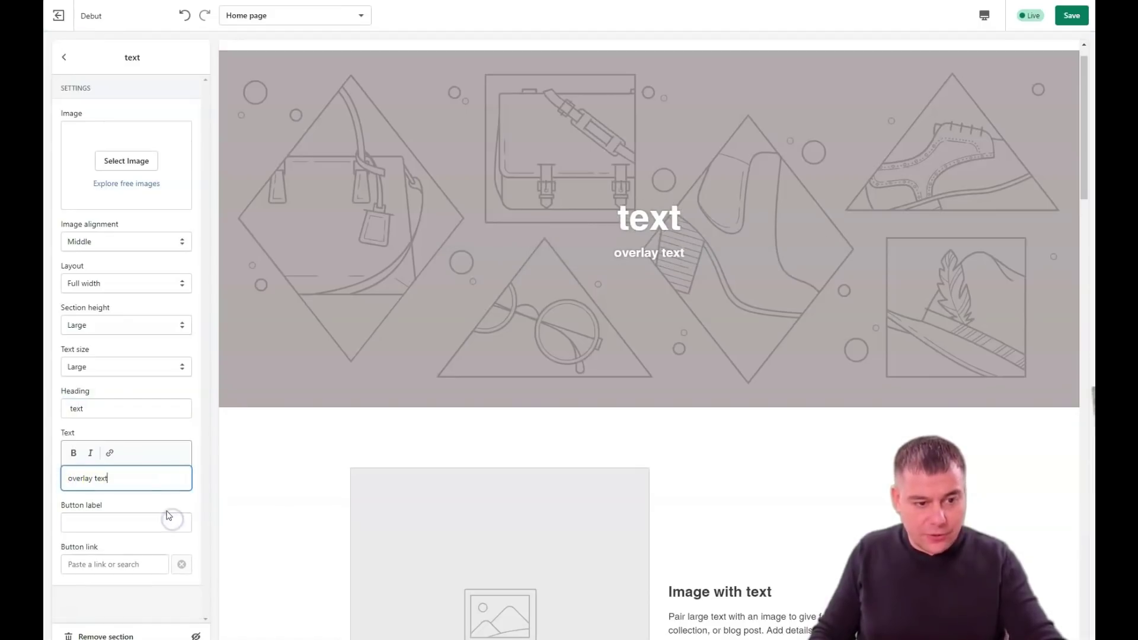
Step: Browse the free stock images, preview several coffee photos as the section's background, and return to the section list without applying one
click(126, 183)
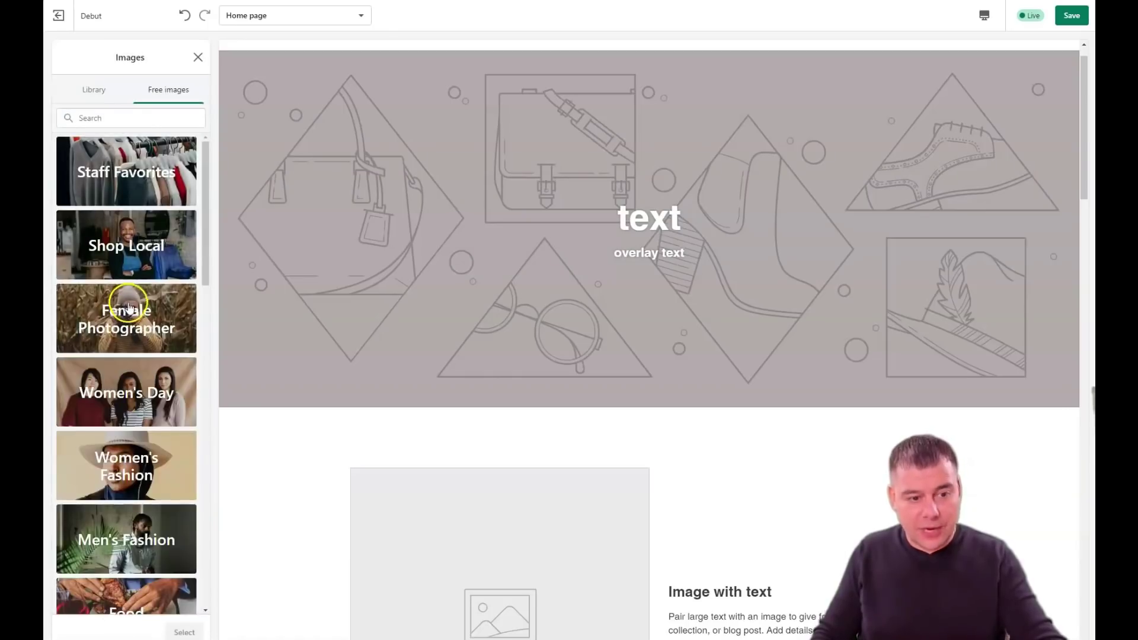
scroll(128, 282, down, 2)
scroll(142, 352, down, 3)
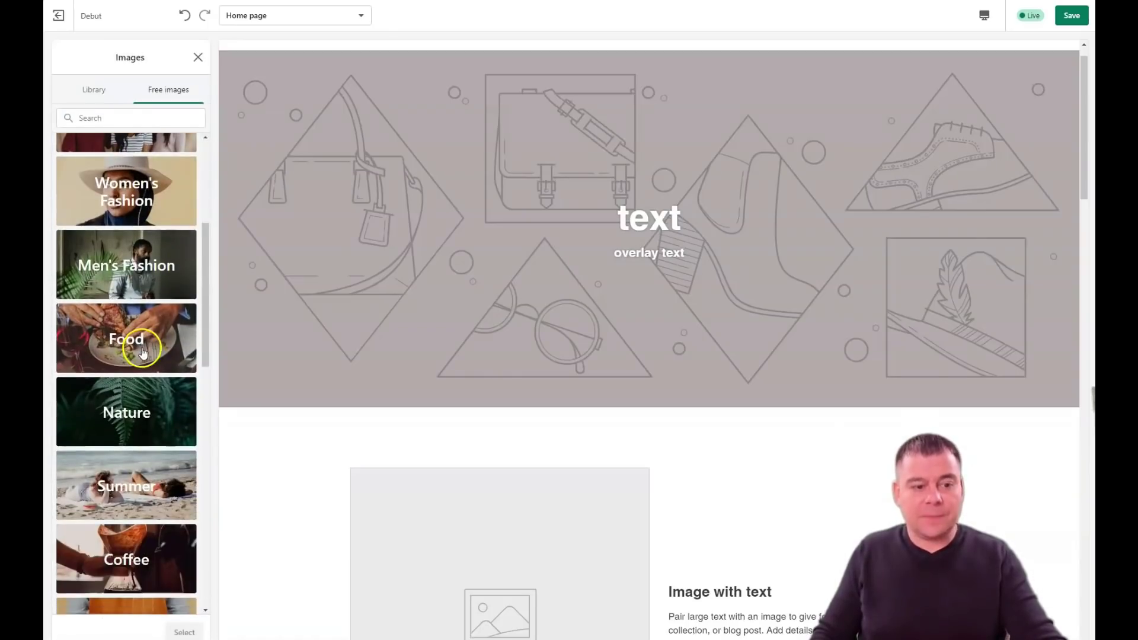
scroll(126, 382, down, 3)
click(126, 389)
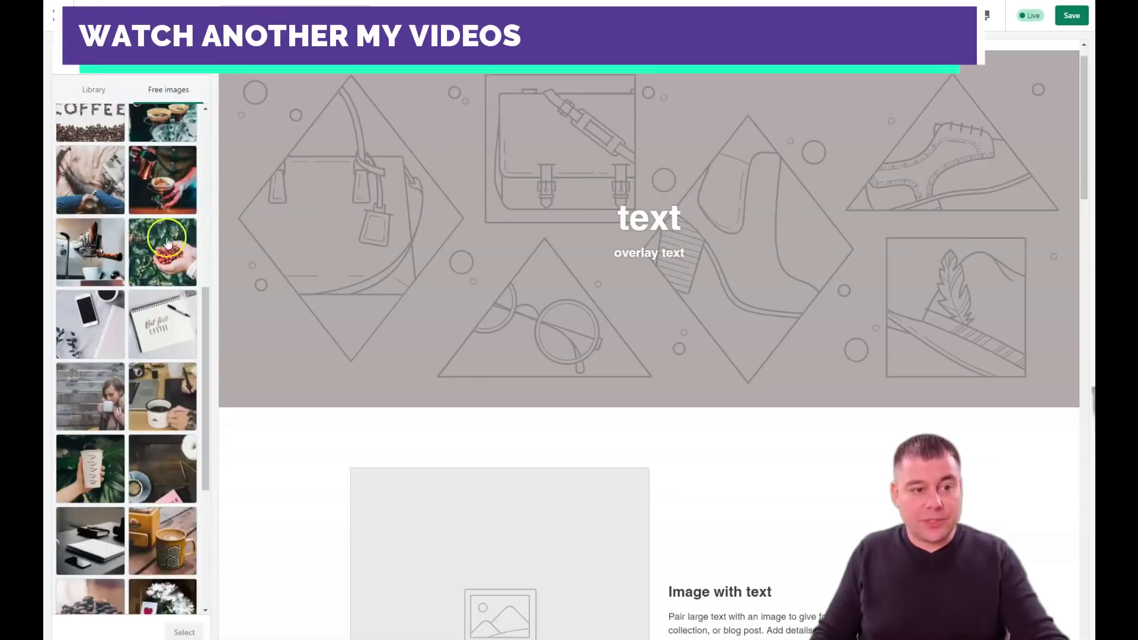
click(101, 252)
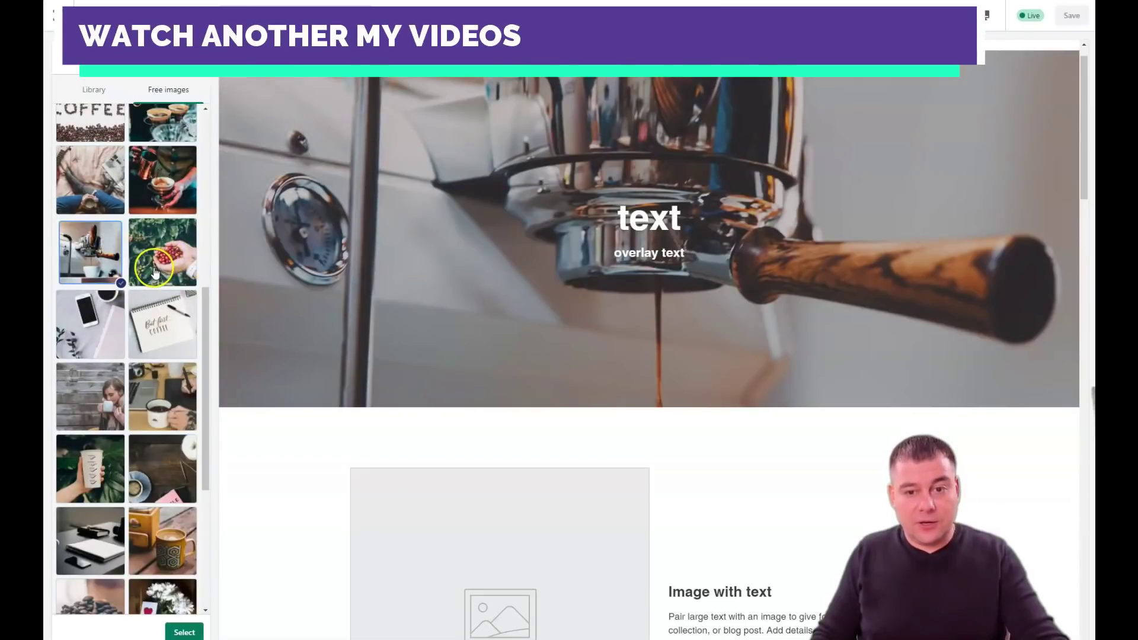
click(94, 402)
scroll(118, 391, down, 5)
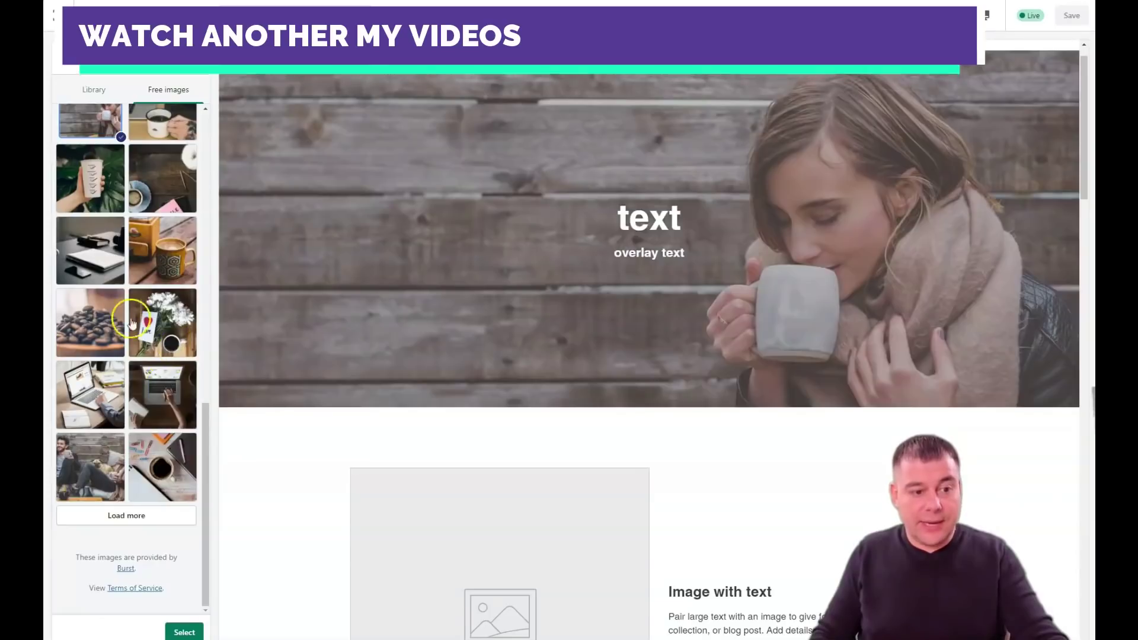
click(98, 324)
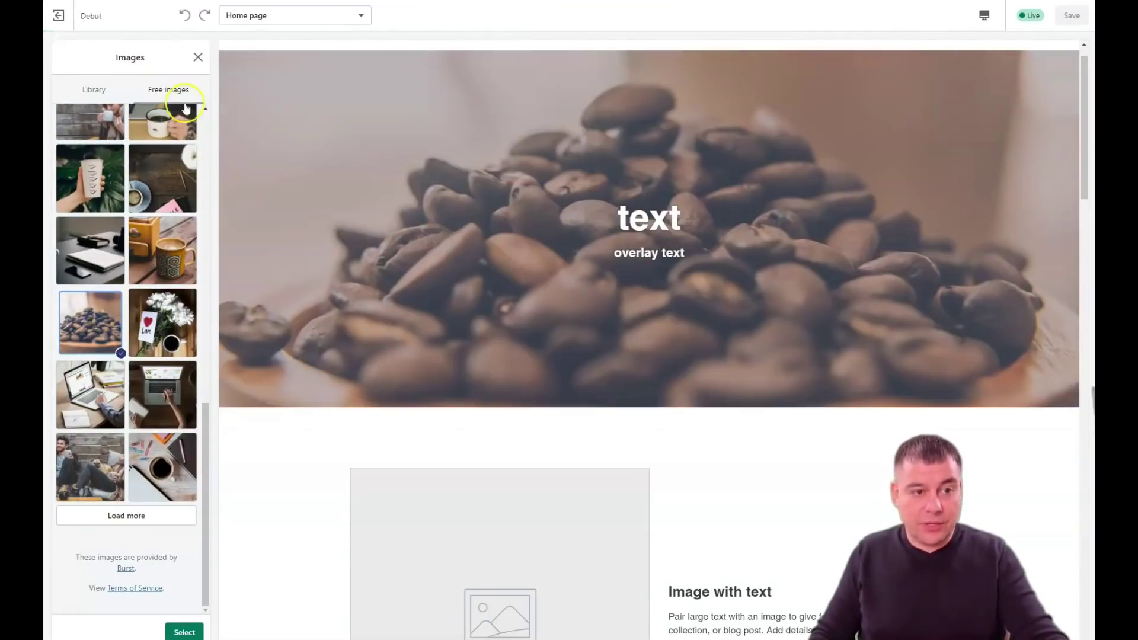
click(198, 57)
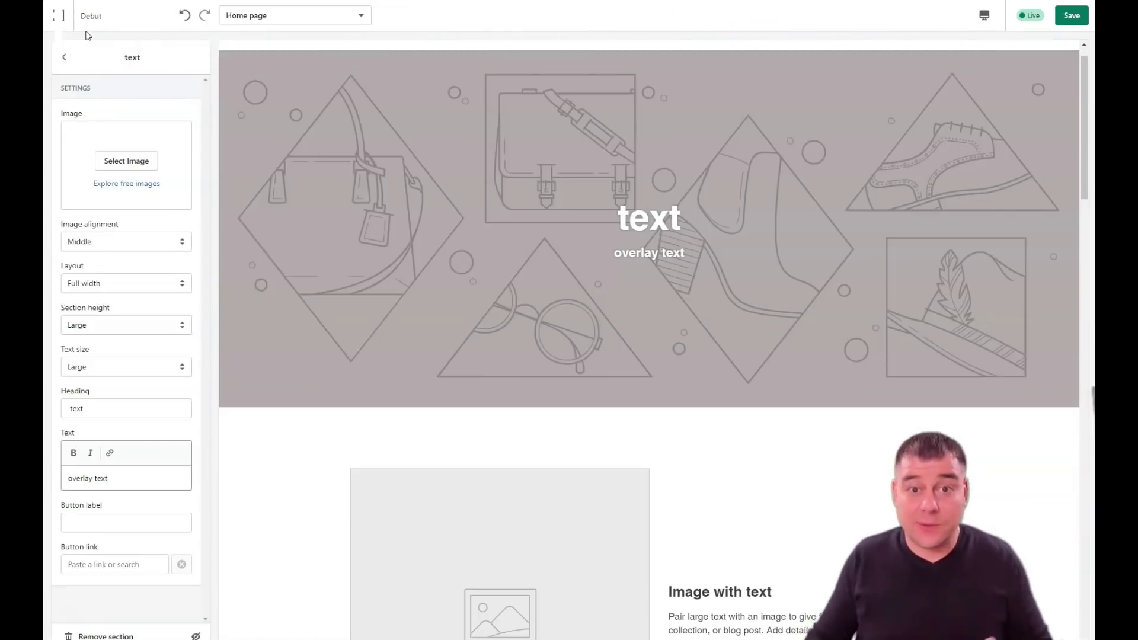
click(119, 189)
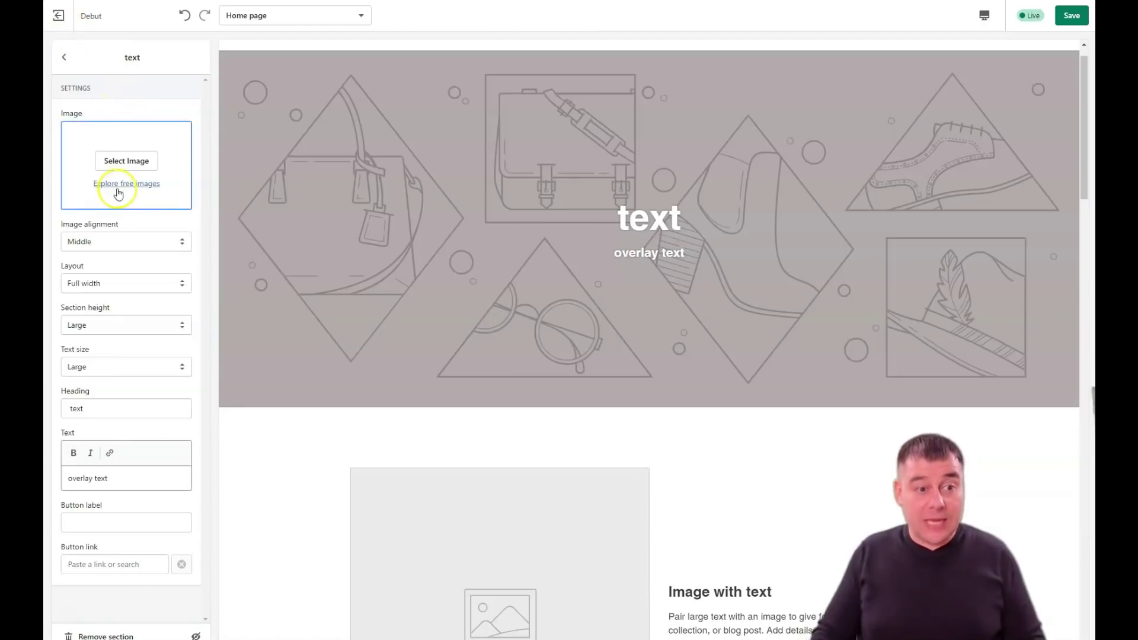
click(63, 59)
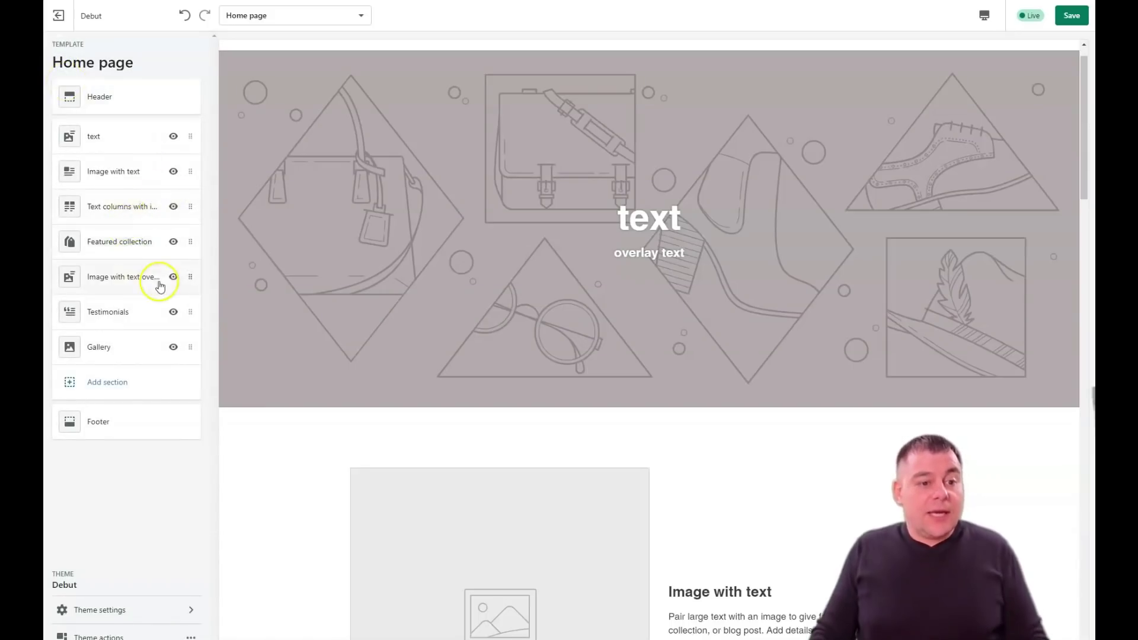
Step: Look over all section types that can be added to the home page, without adding one
mouse_move(190, 276)
mouse_down()
mouse_move(189, 207)
mouse_move(185, 277)
mouse_up()
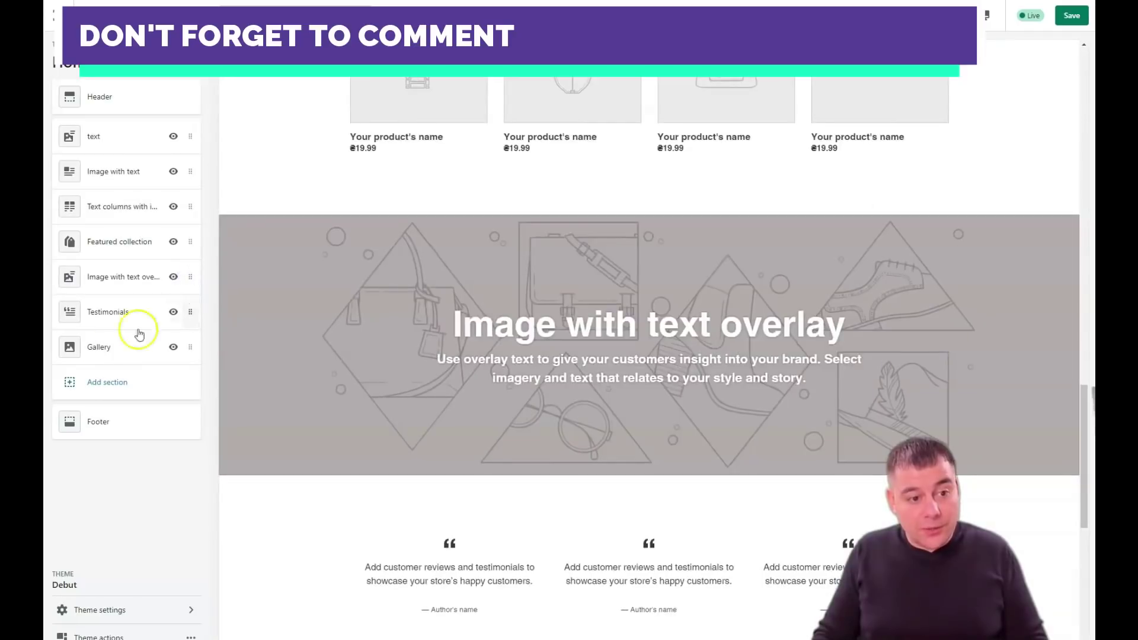
click(101, 382)
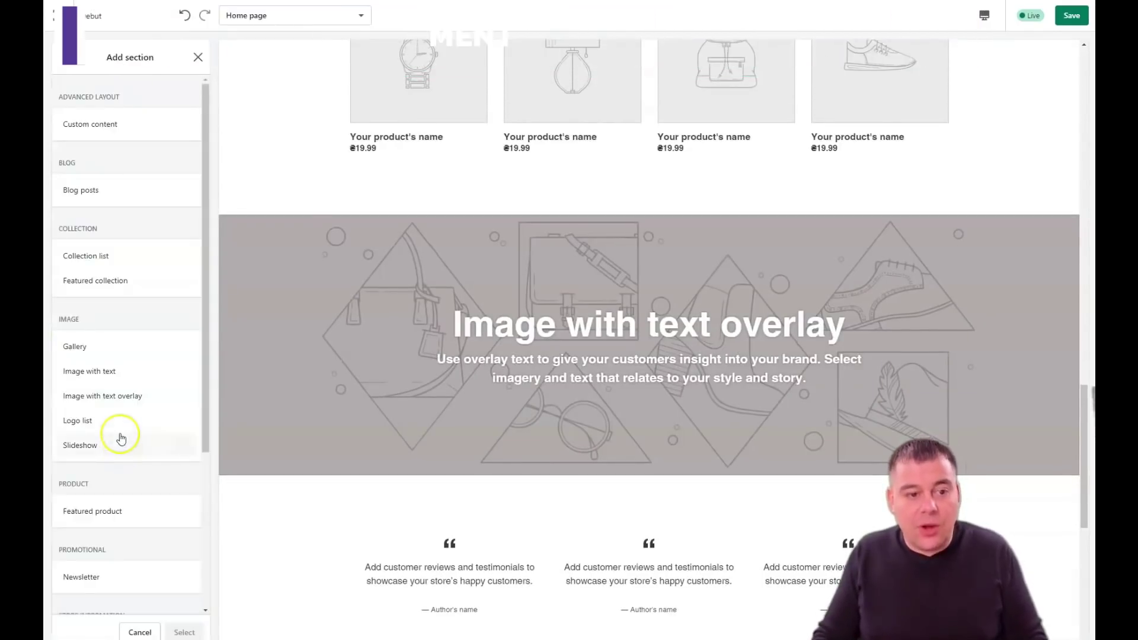
scroll(122, 413, down, 4)
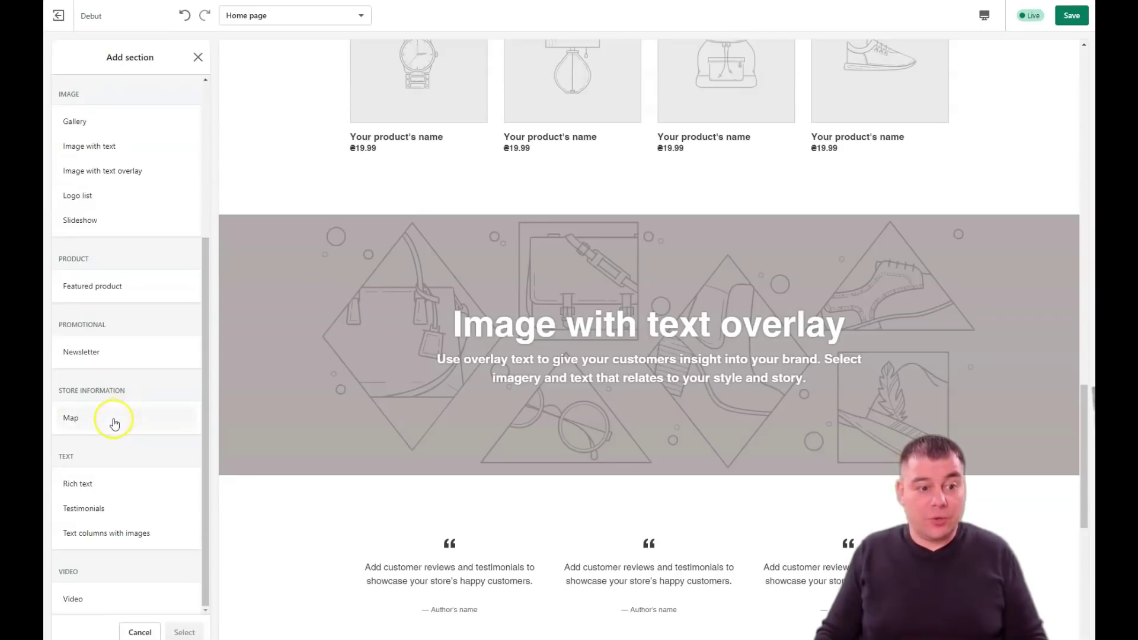
scroll(119, 379, up, 2)
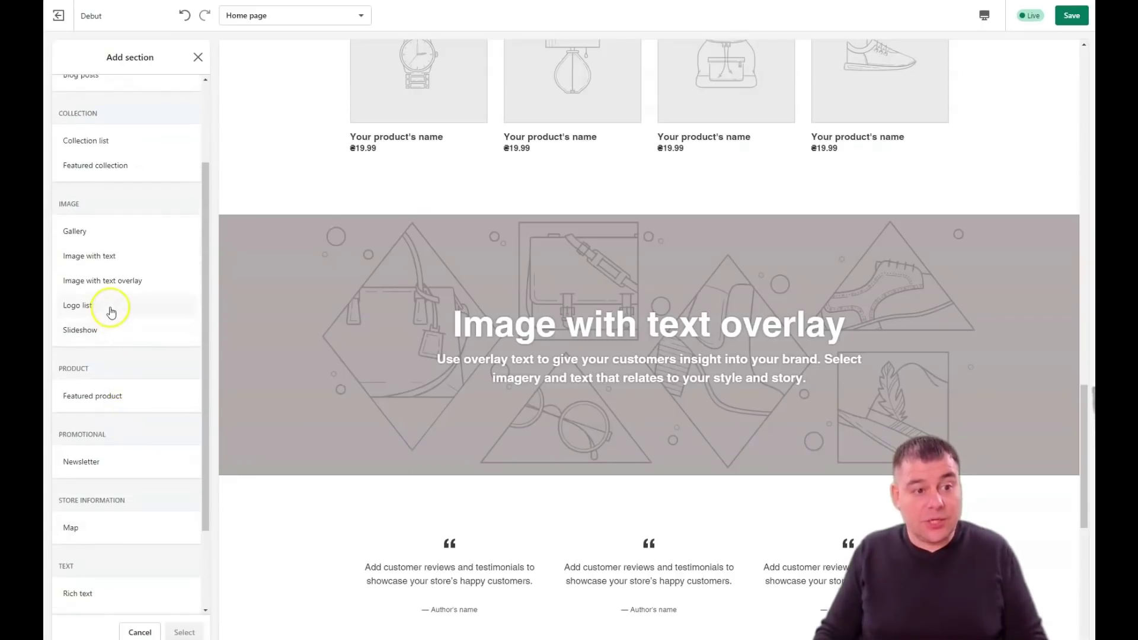
scroll(109, 307, up, 2)
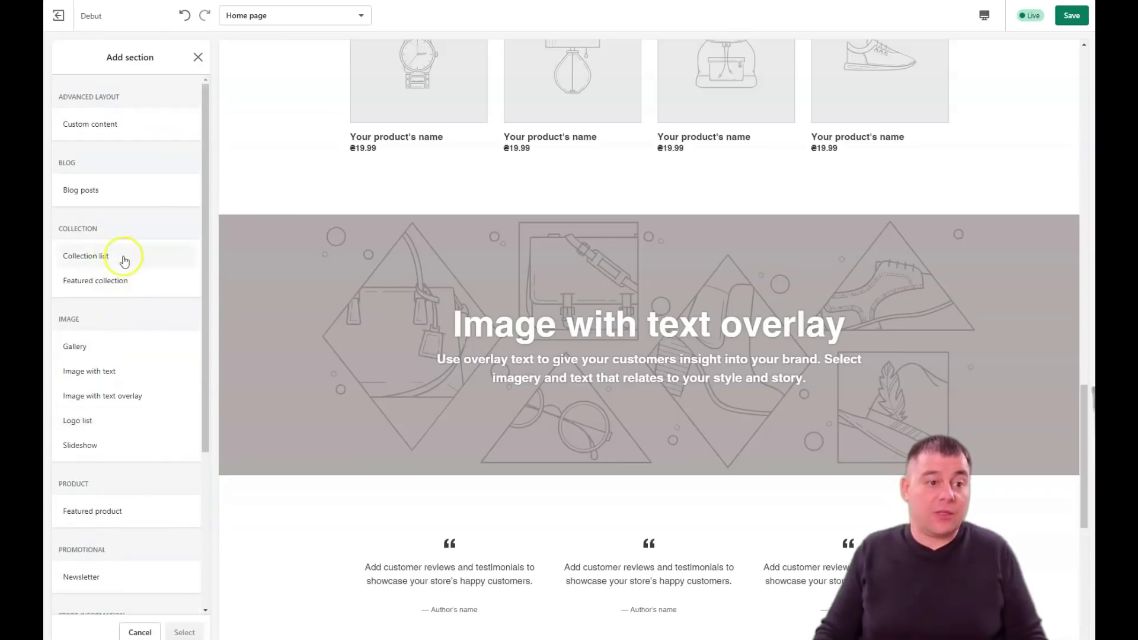
click(197, 57)
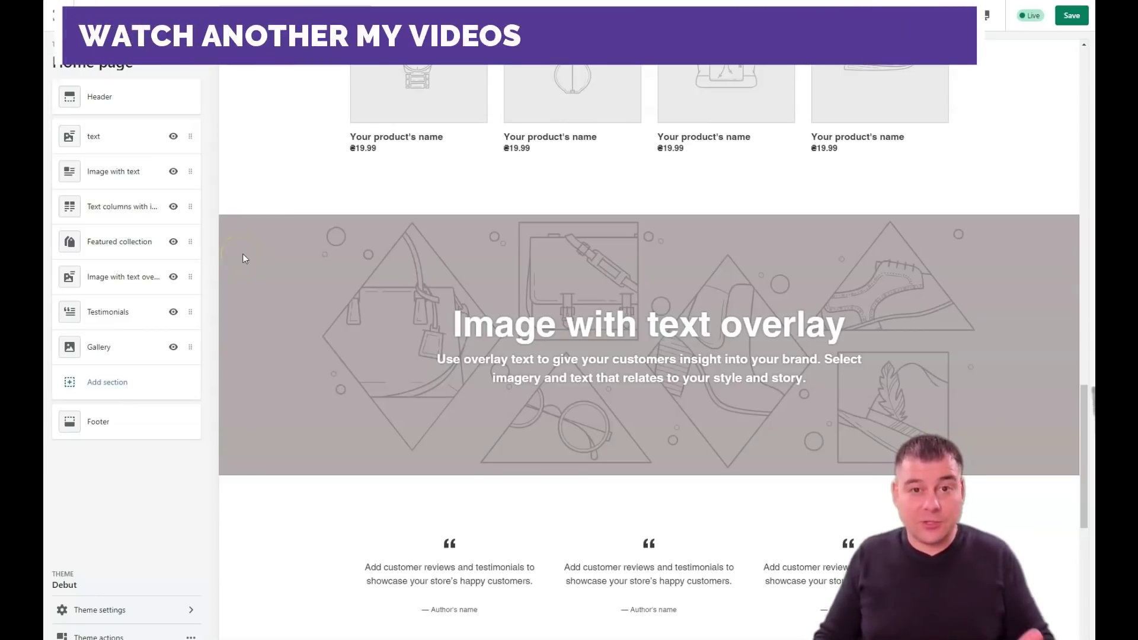
Step: Move the Featured collection section below the image with text overlay, and place Testimonials above Featured collection
click(106, 248)
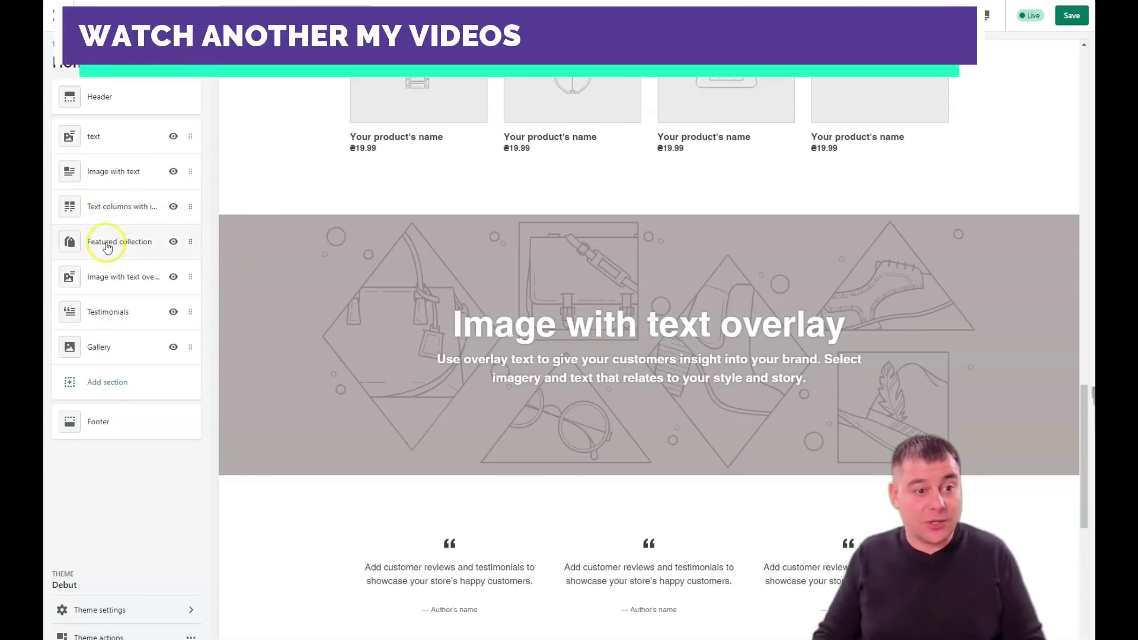
drag(190, 241, 193, 283)
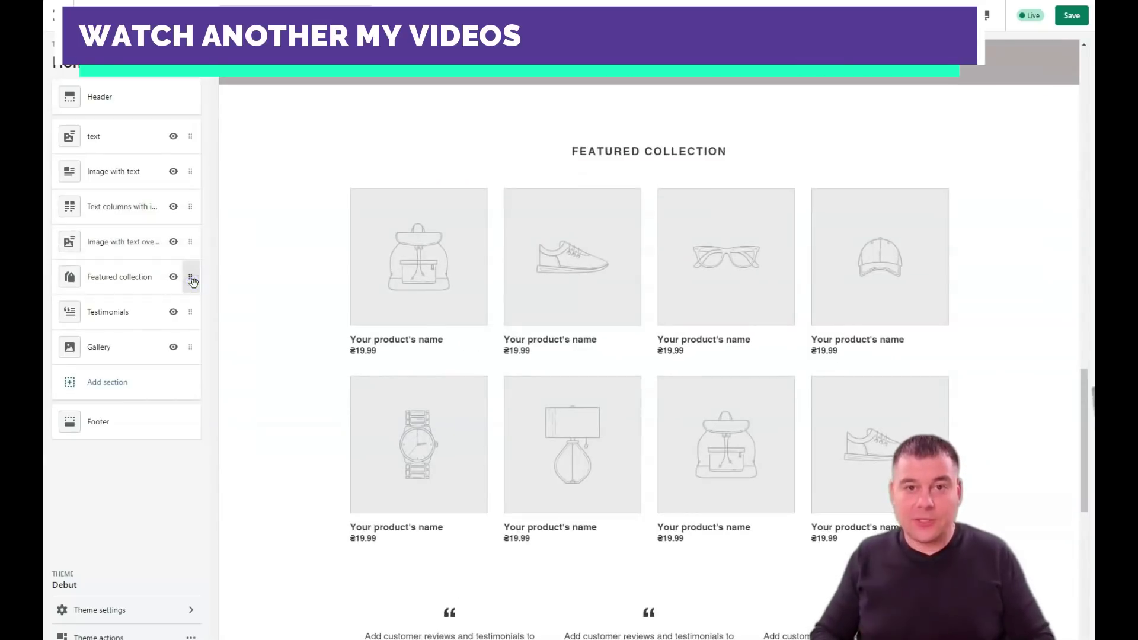
click(193, 312)
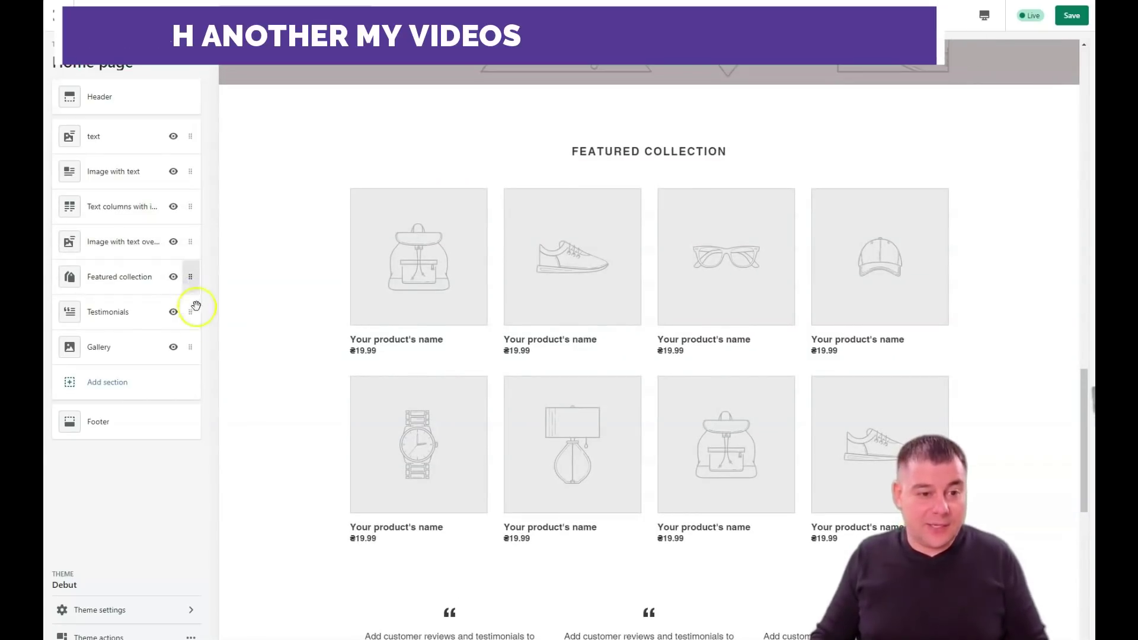
drag(193, 316, 195, 279)
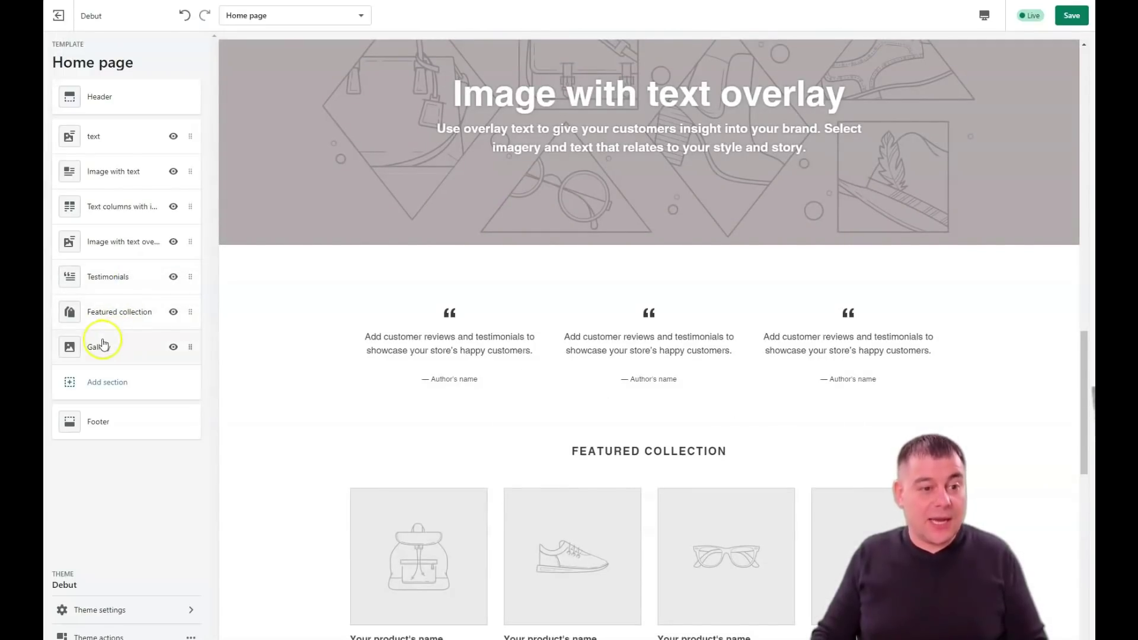
Step: Open the Testimonials section and remove it from the home page
click(106, 280)
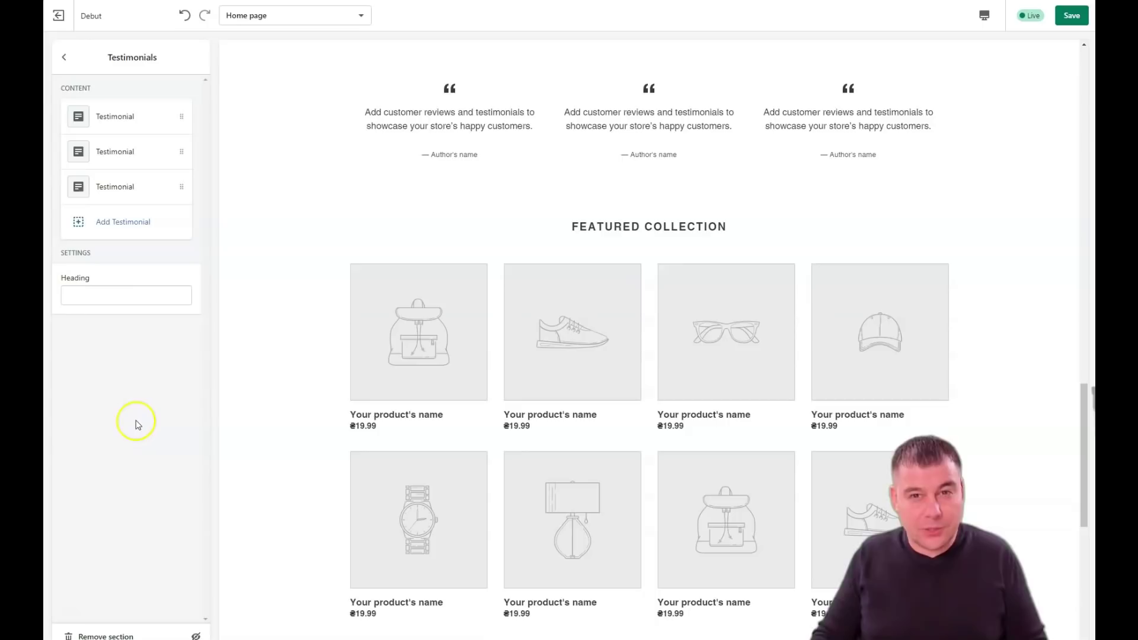
click(120, 635)
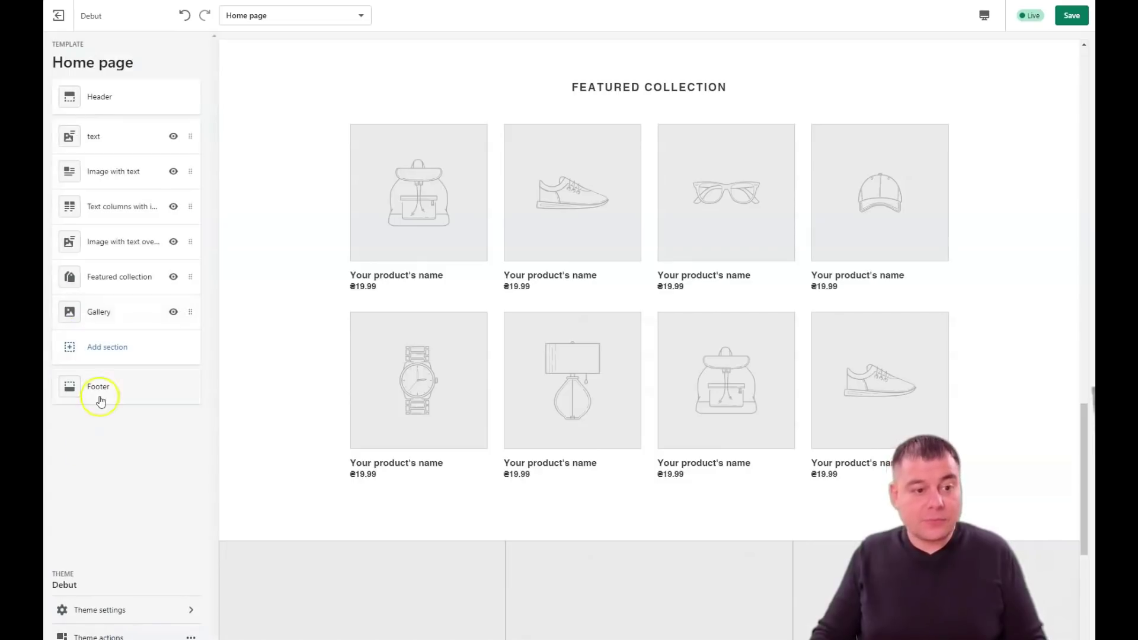
Step: Check the rearranged home page preview and view the categories in the theme settings
scroll(515, 322, up, 8)
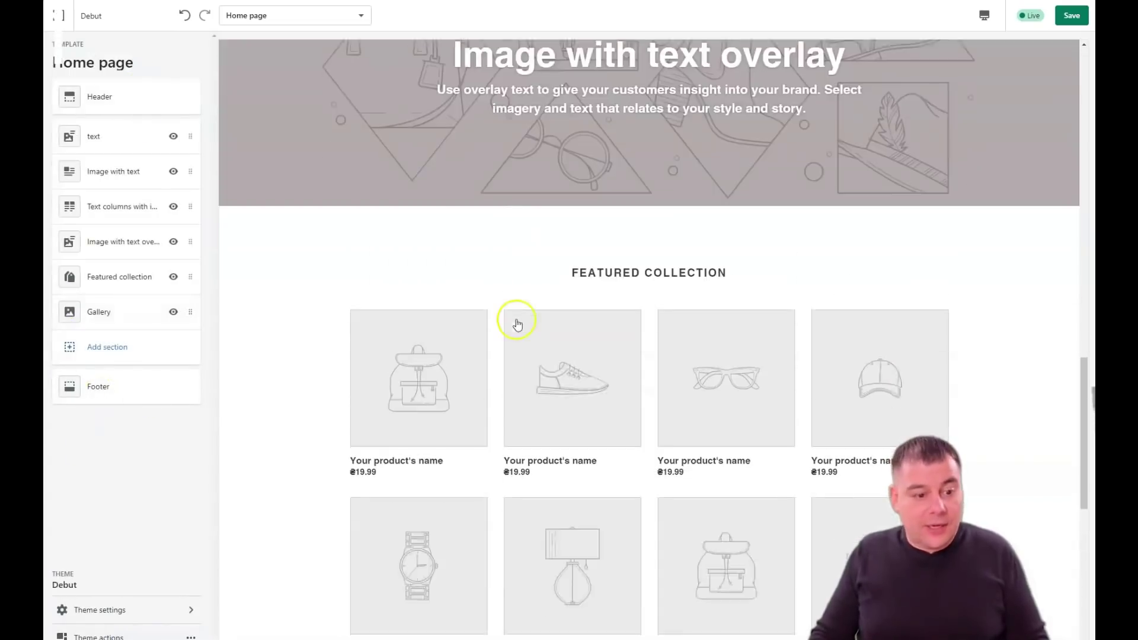
scroll(520, 322, up, 5)
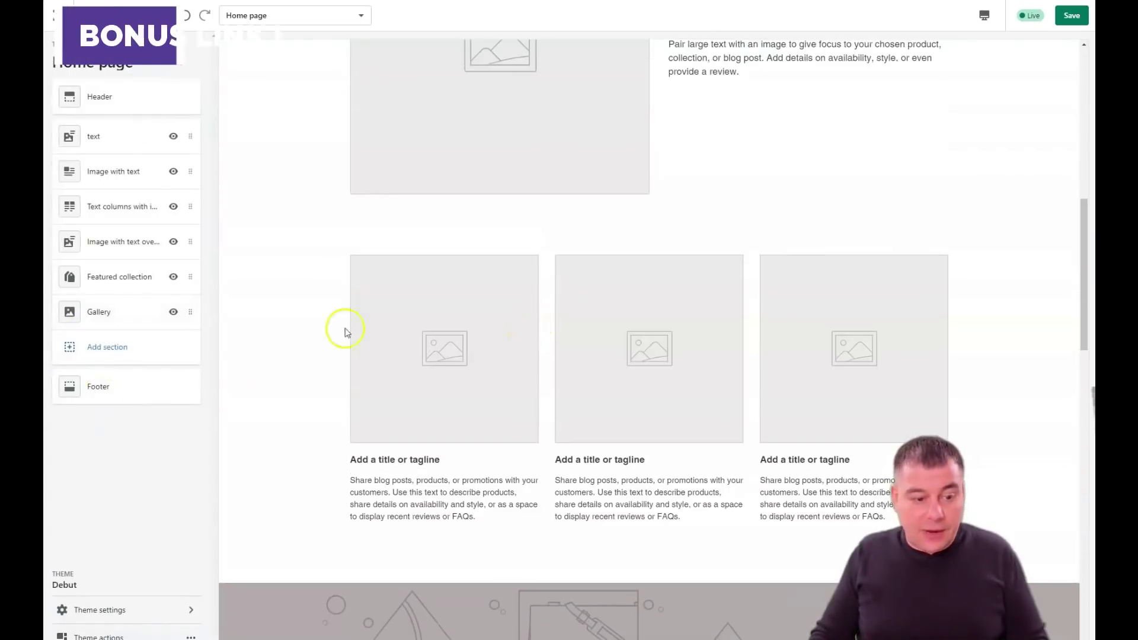
click(139, 611)
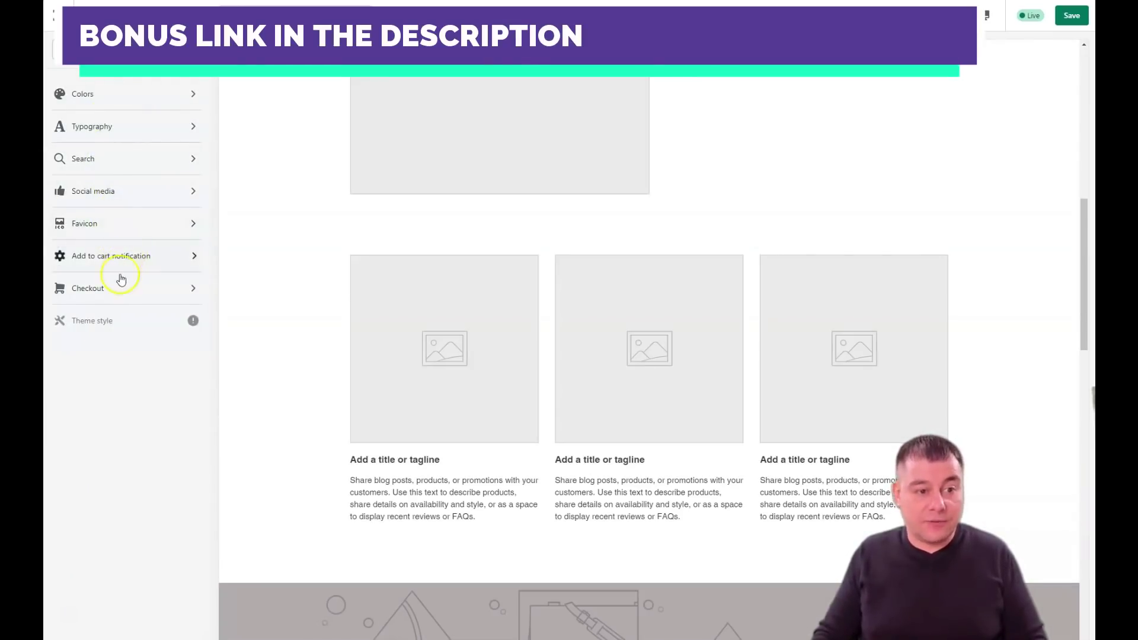
mouse_move(152, 330)
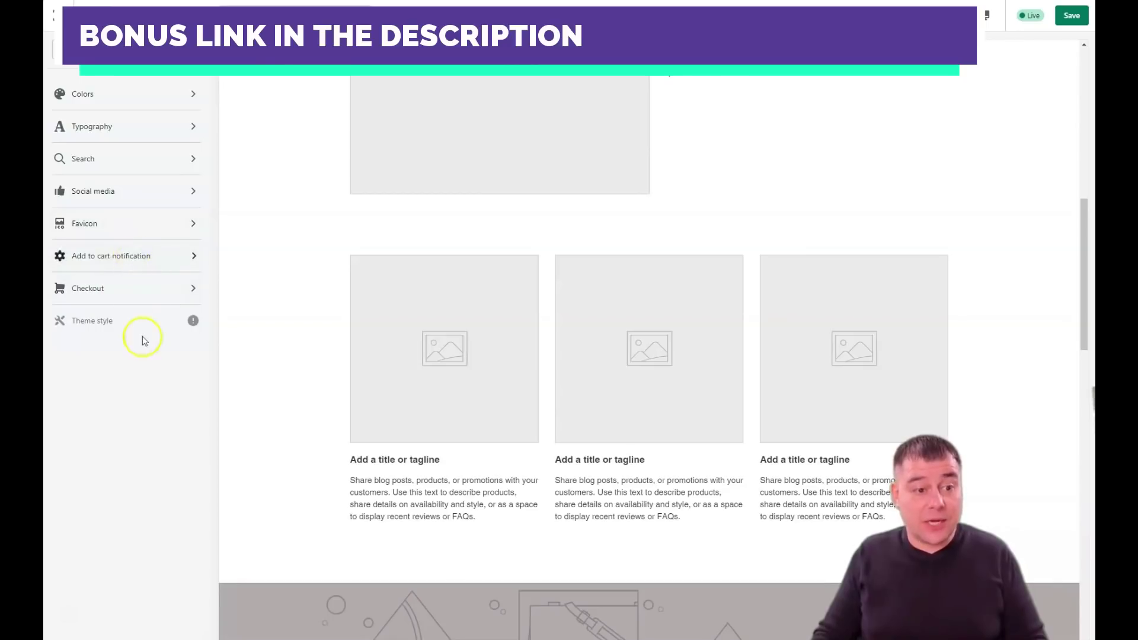
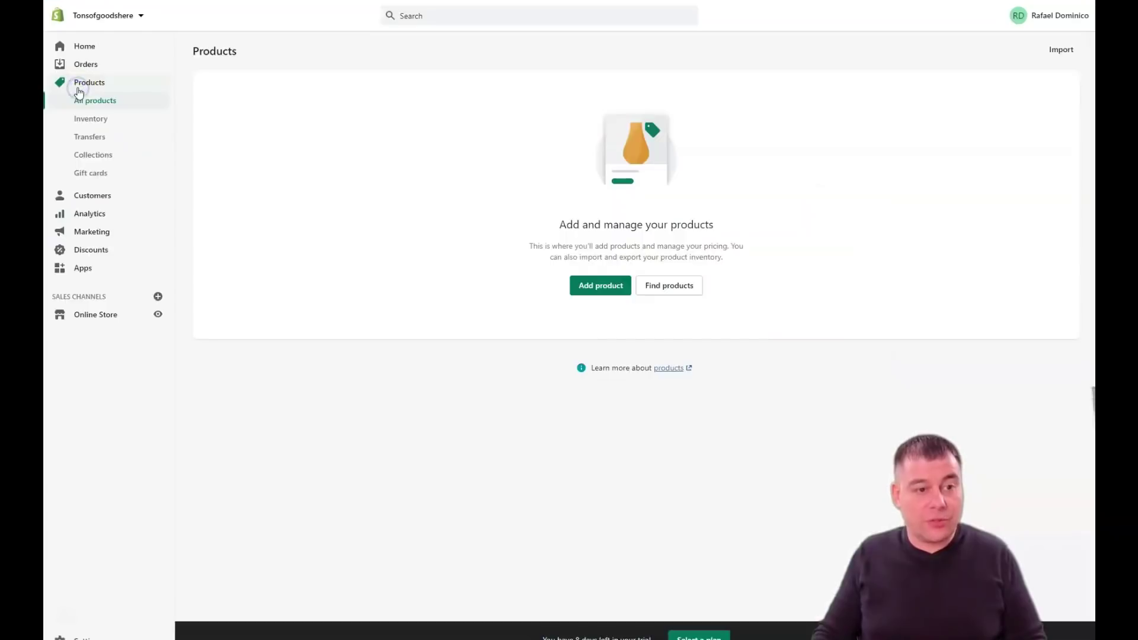
Step: Start adding a new product and look over its title, description and media fields
click(586, 289)
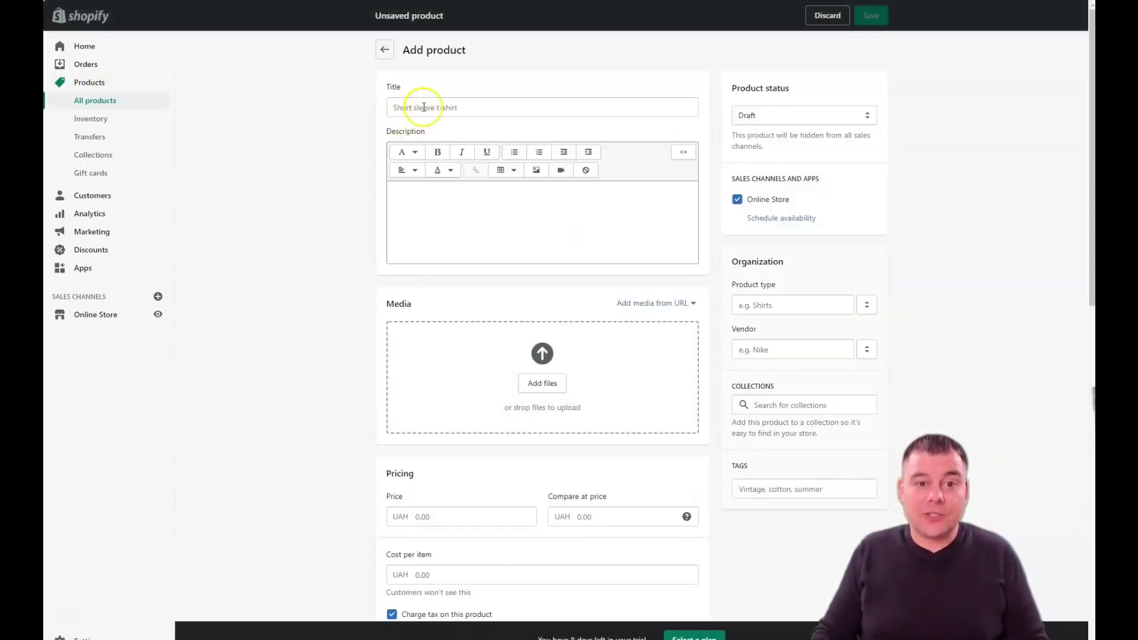
click(424, 107)
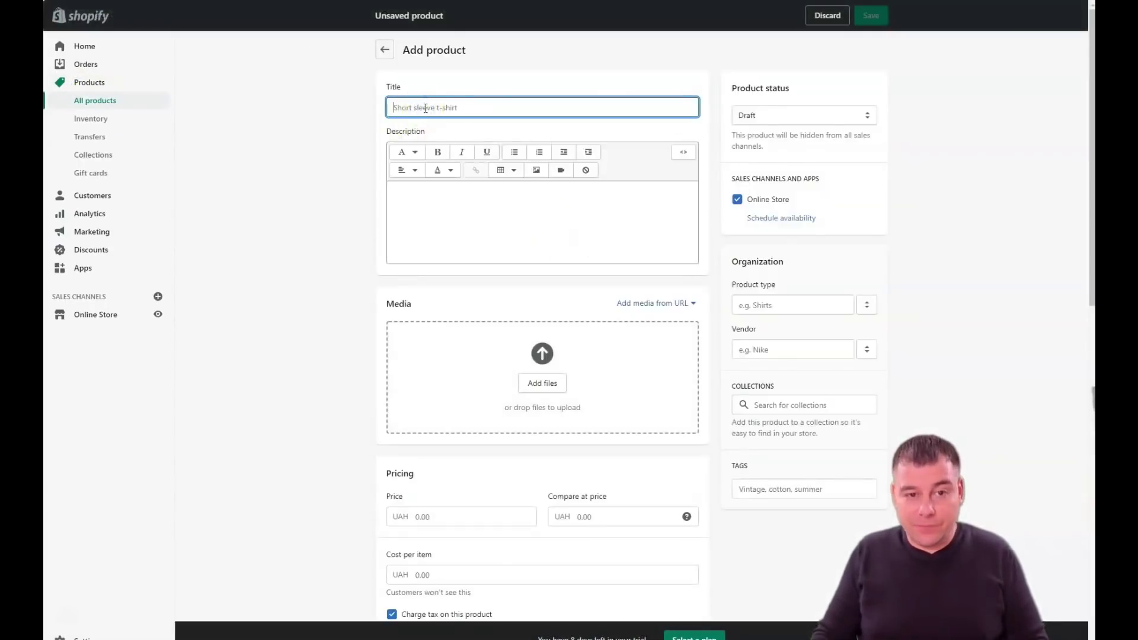
click(453, 222)
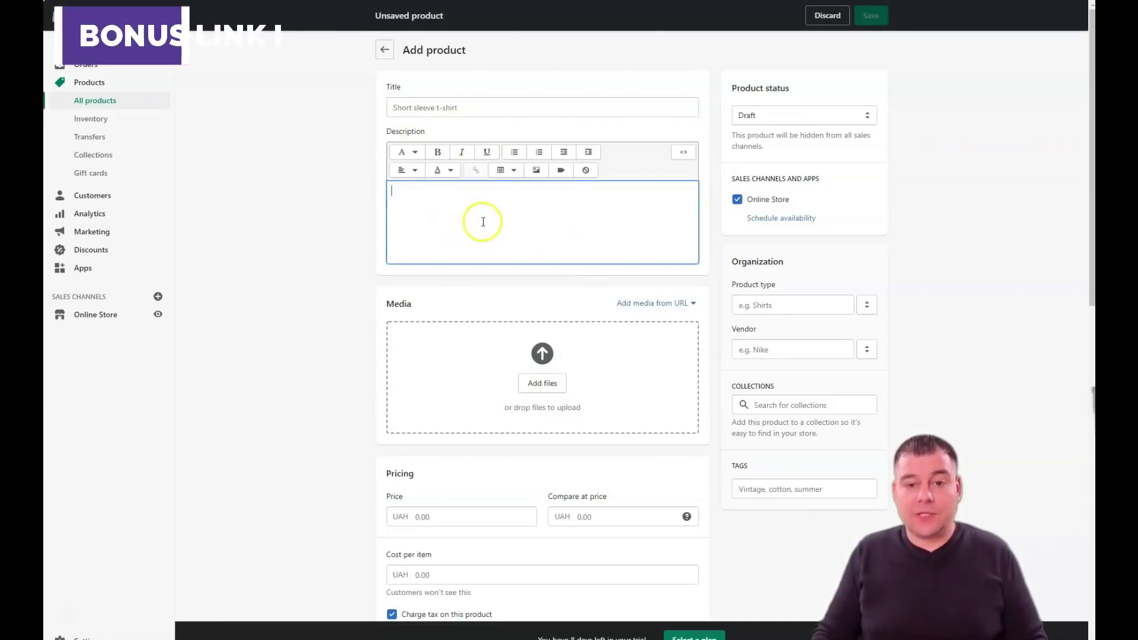
scroll(478, 220, down, 2)
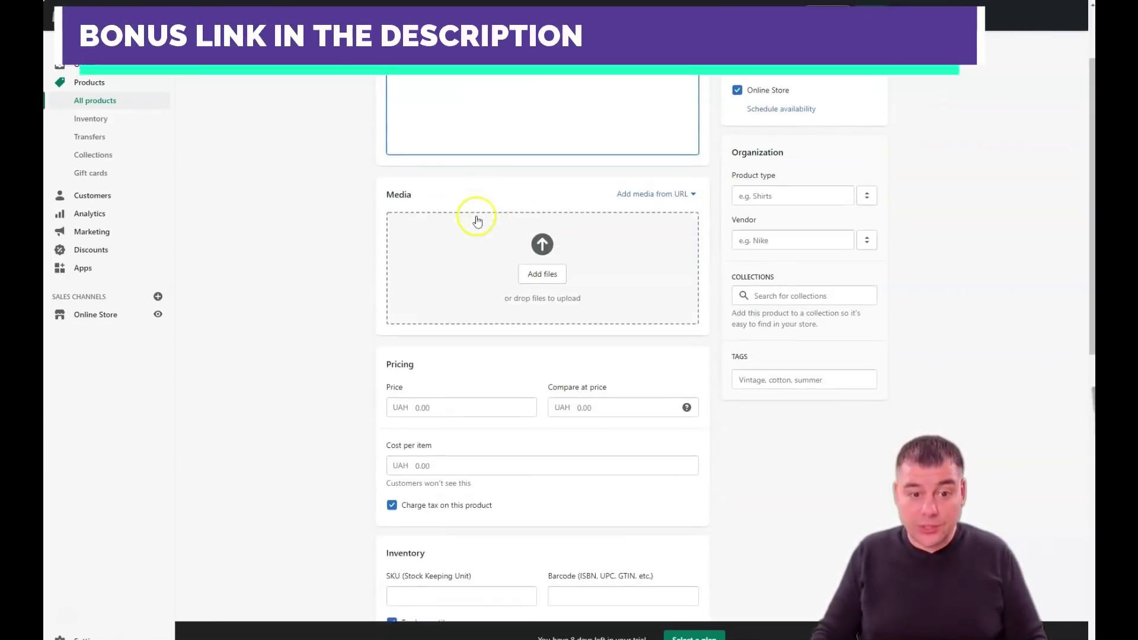
scroll(496, 269, down, 1)
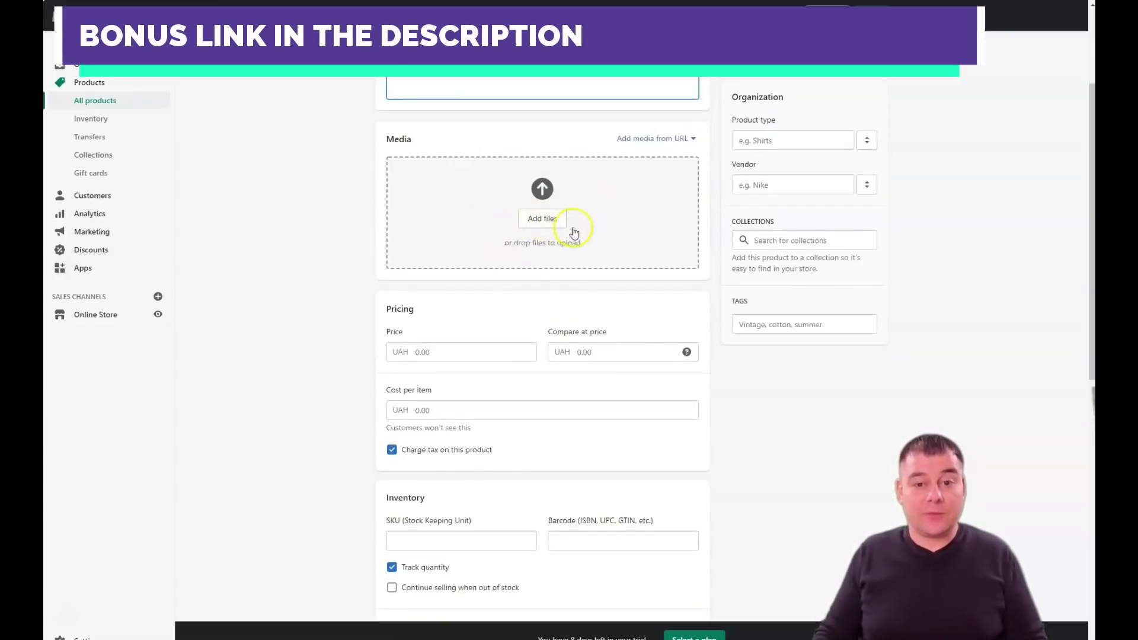
scroll(573, 231, down, 3)
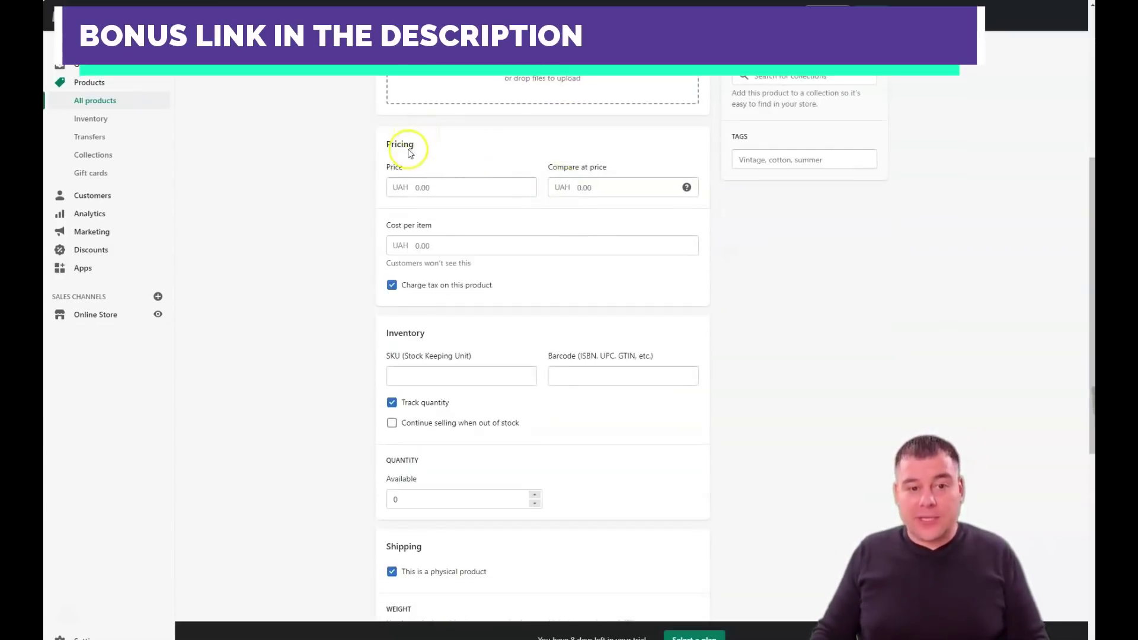
Step: Enter a price of UAH 100, a compare at price of 250 and a cost per item of 25, and view the margin without tax
click(434, 186)
text(100)
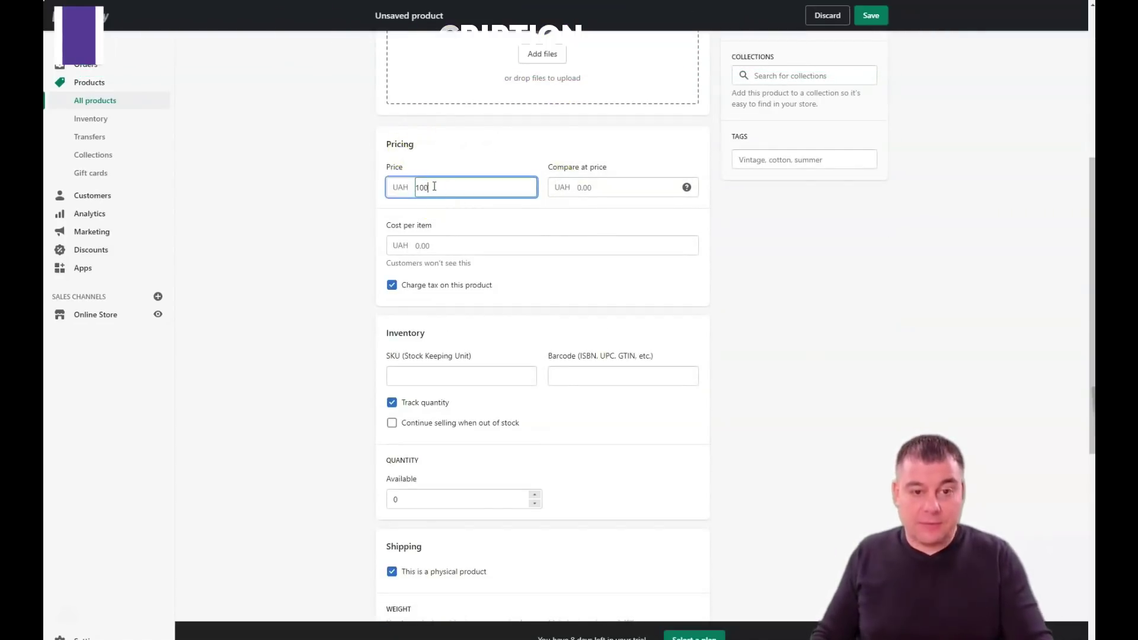
click(587, 187)
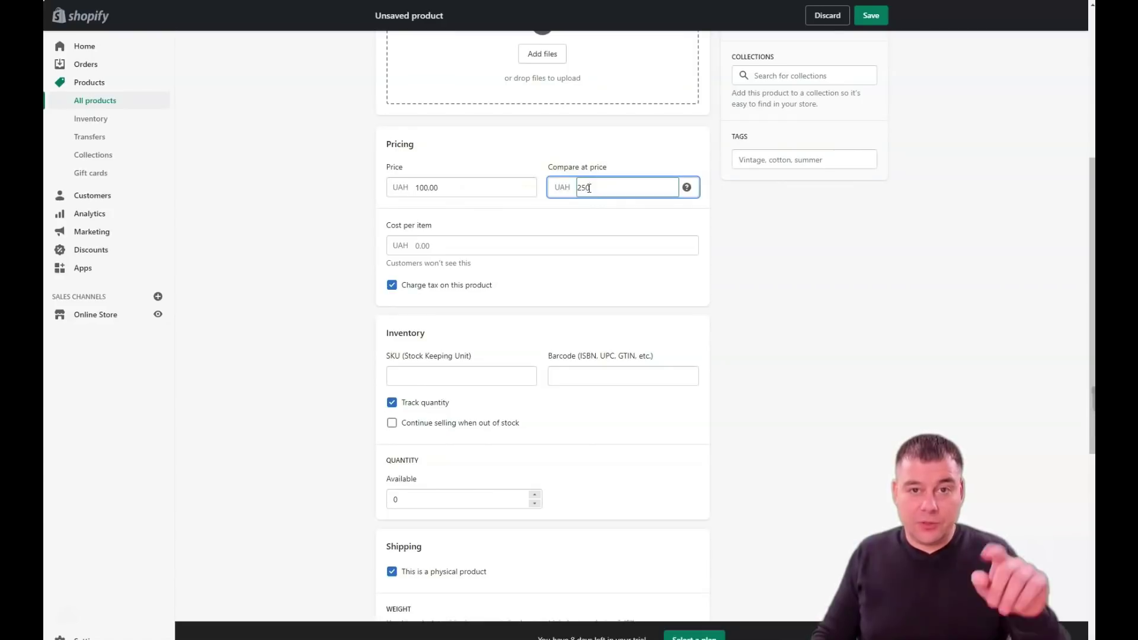
click(439, 249)
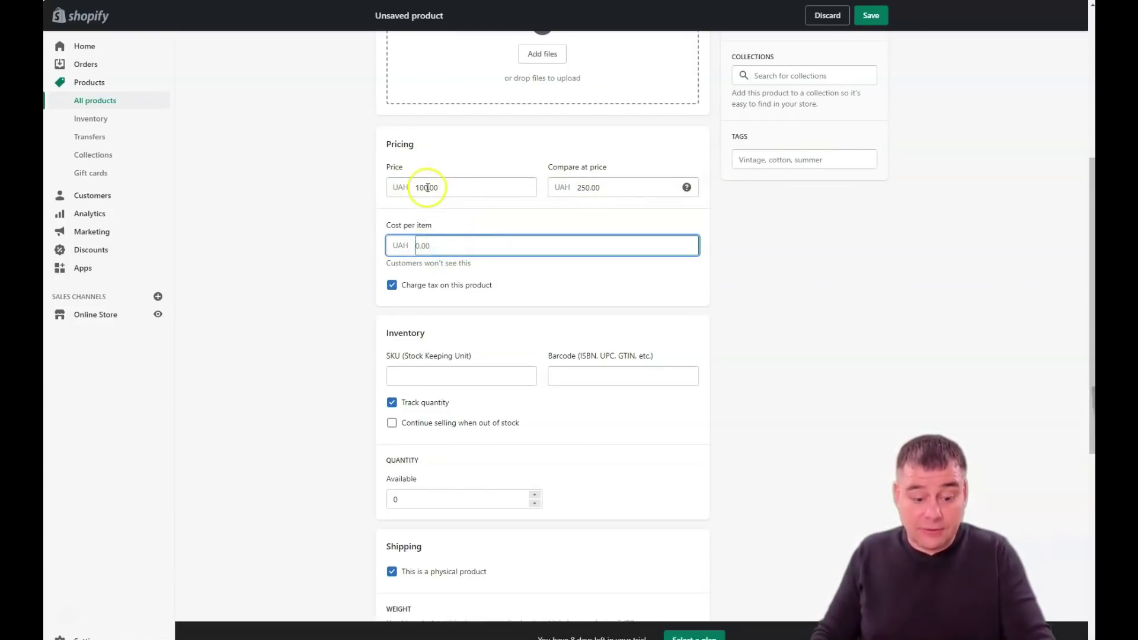
text(25)
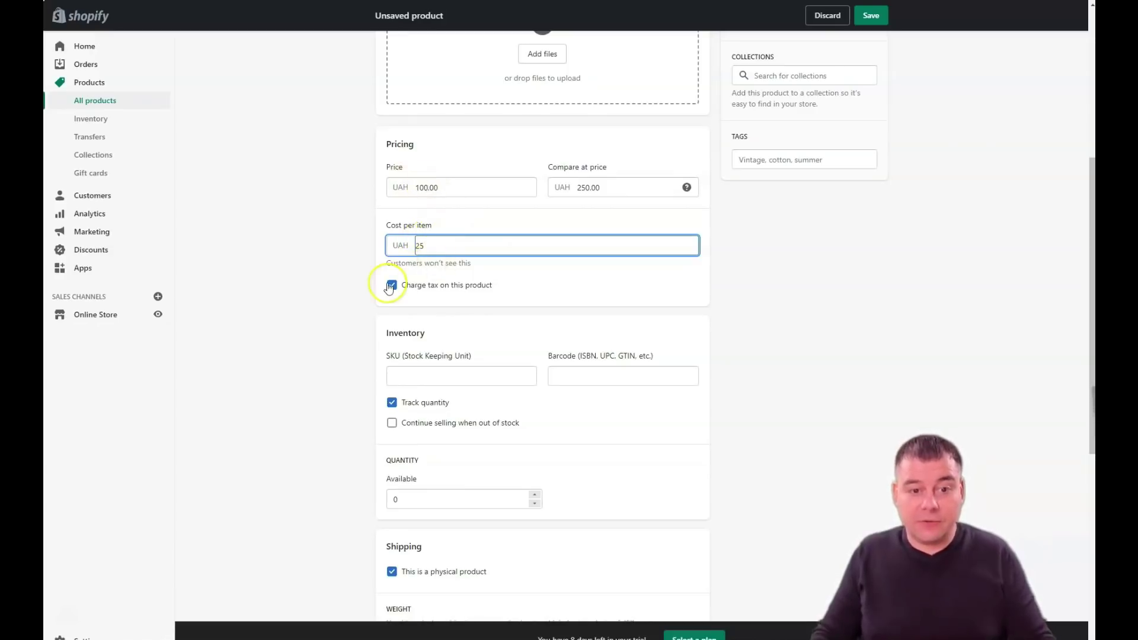
click(391, 286)
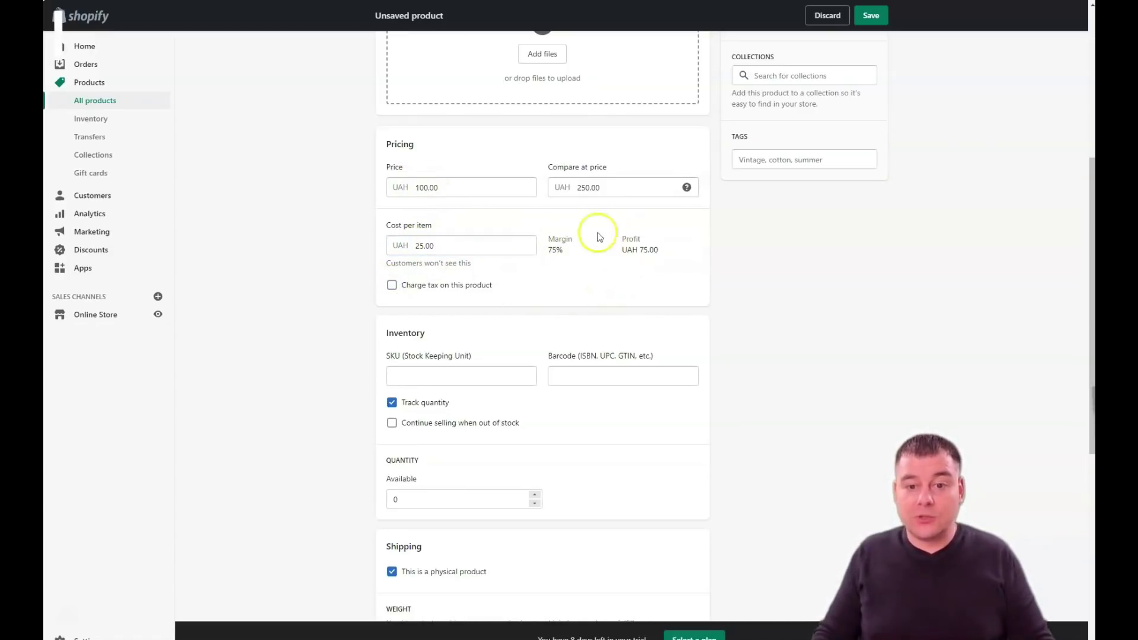
click(391, 287)
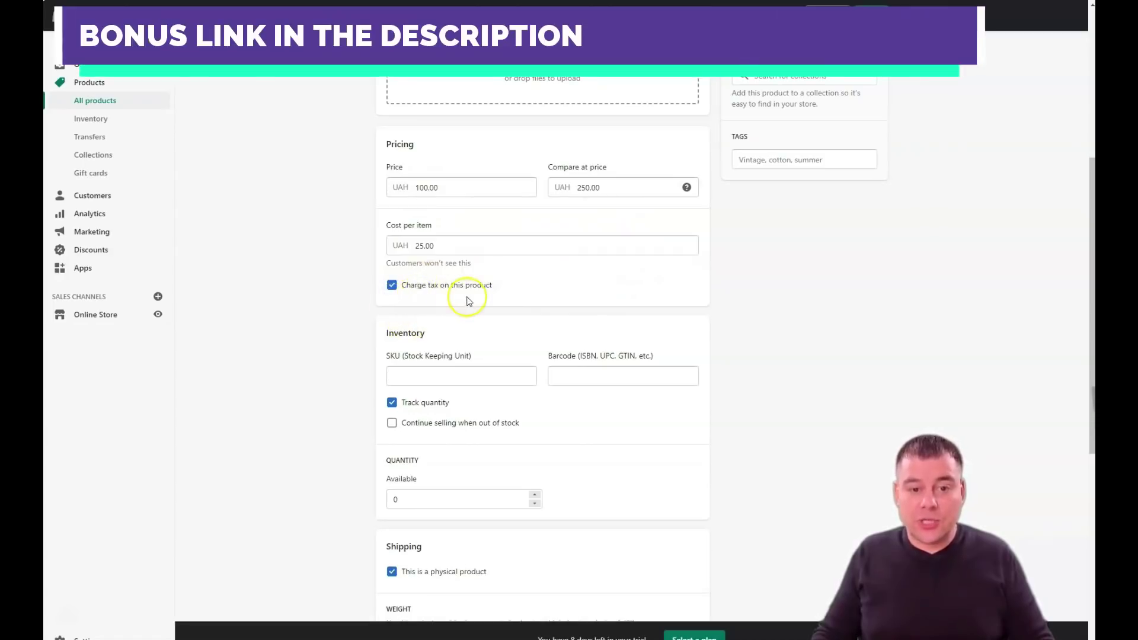
Step: Review the new product's inventory, shipping, variants and organization fields, including quantity and tags
scroll(534, 305, down, 4)
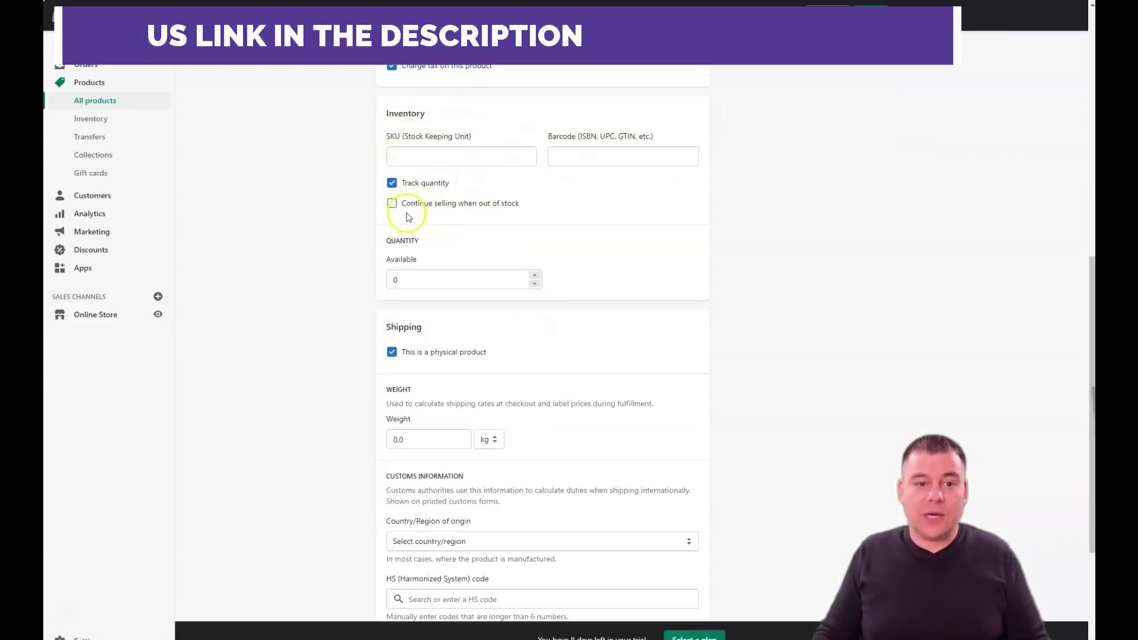
click(535, 275)
click(535, 283)
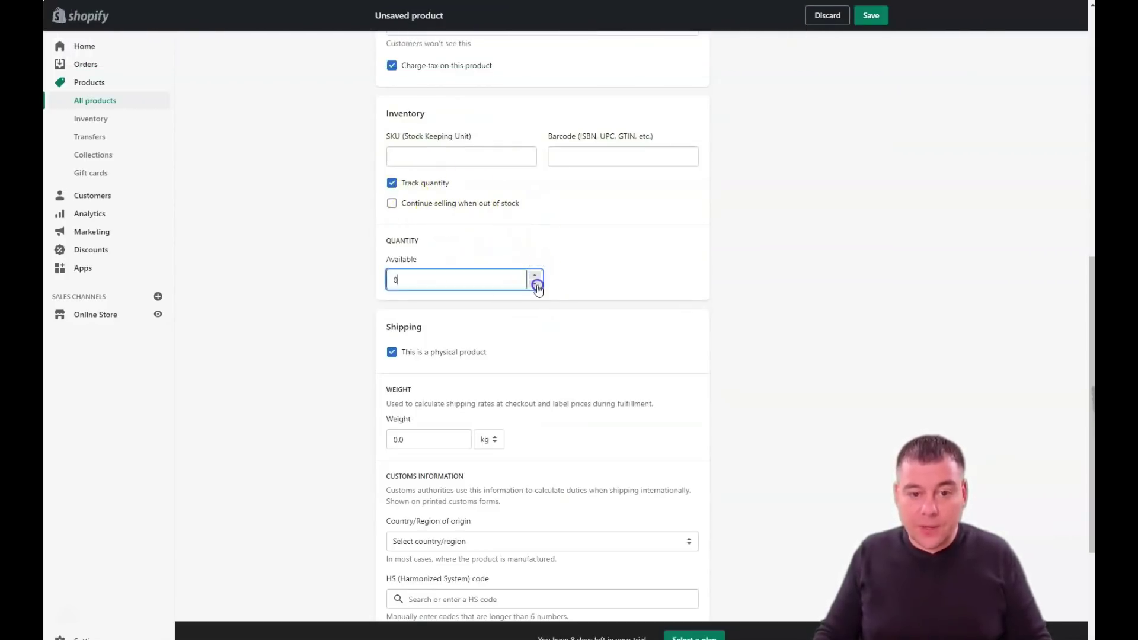
scroll(583, 289, down, 3)
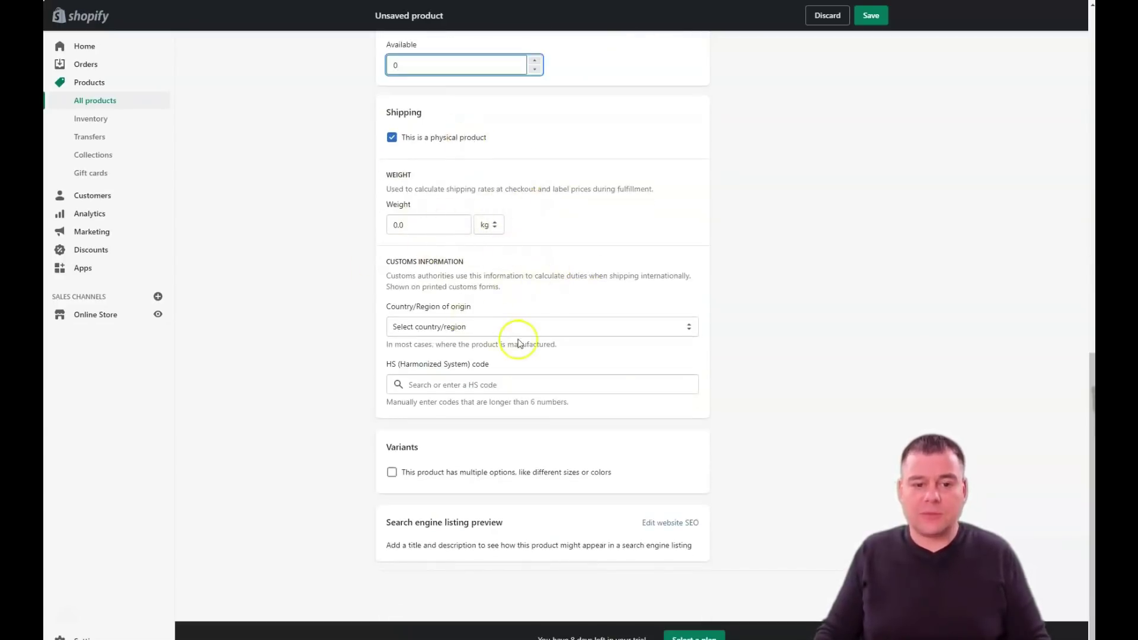
scroll(571, 348, up, 5)
scroll(570, 346, up, 7)
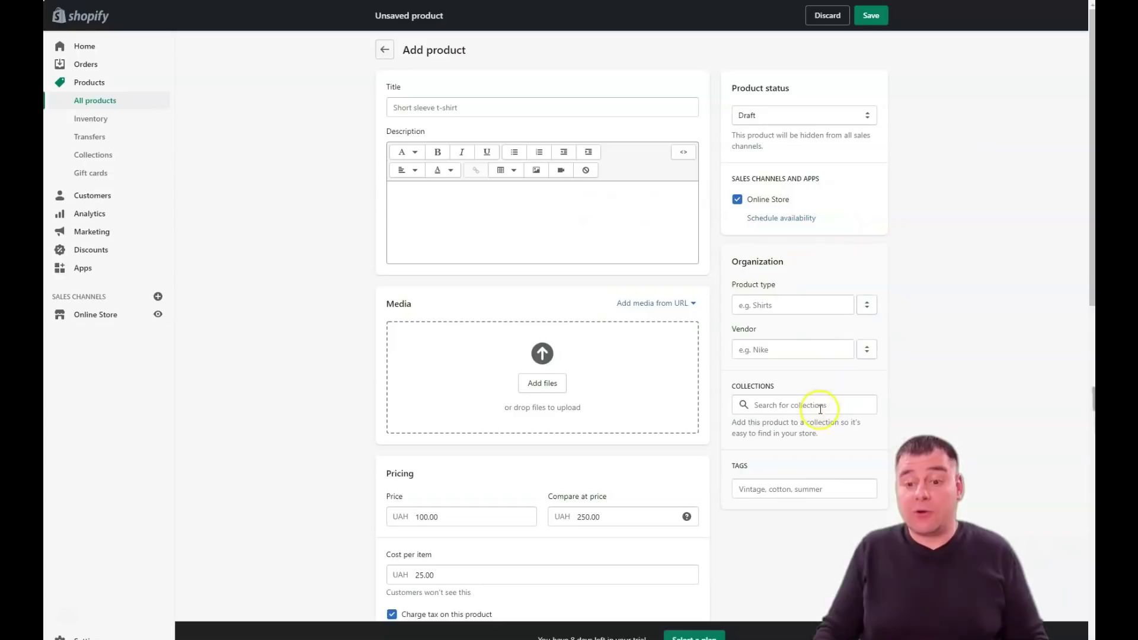
click(763, 489)
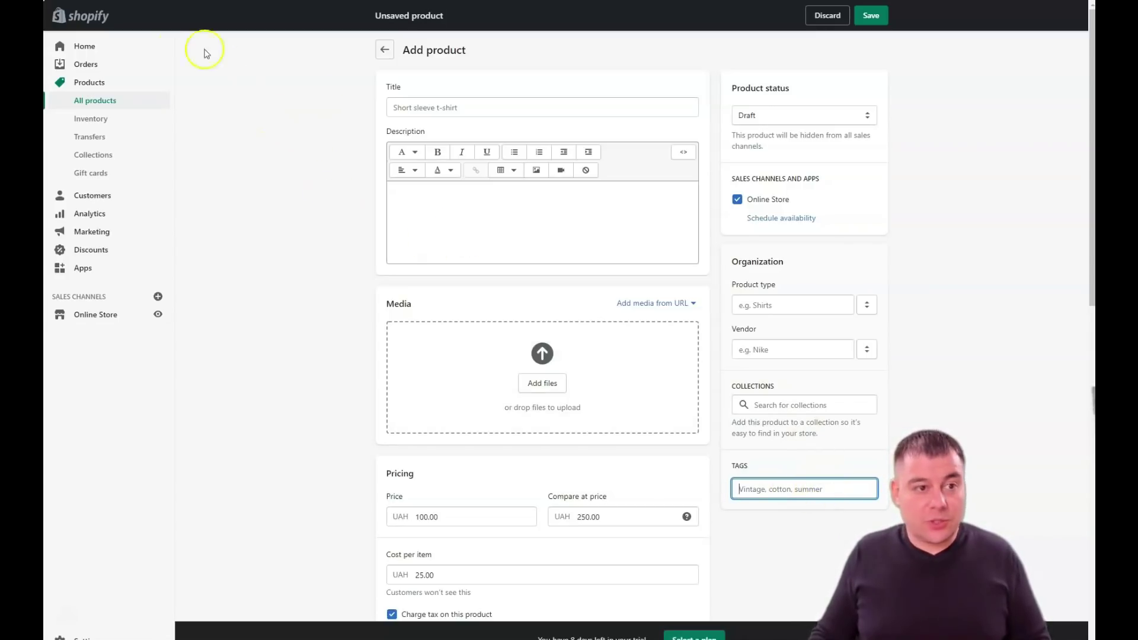
Step: Leave the unsaved product for the admin home page, discarding its entries, and look over the home page cards
click(82, 45)
click(687, 380)
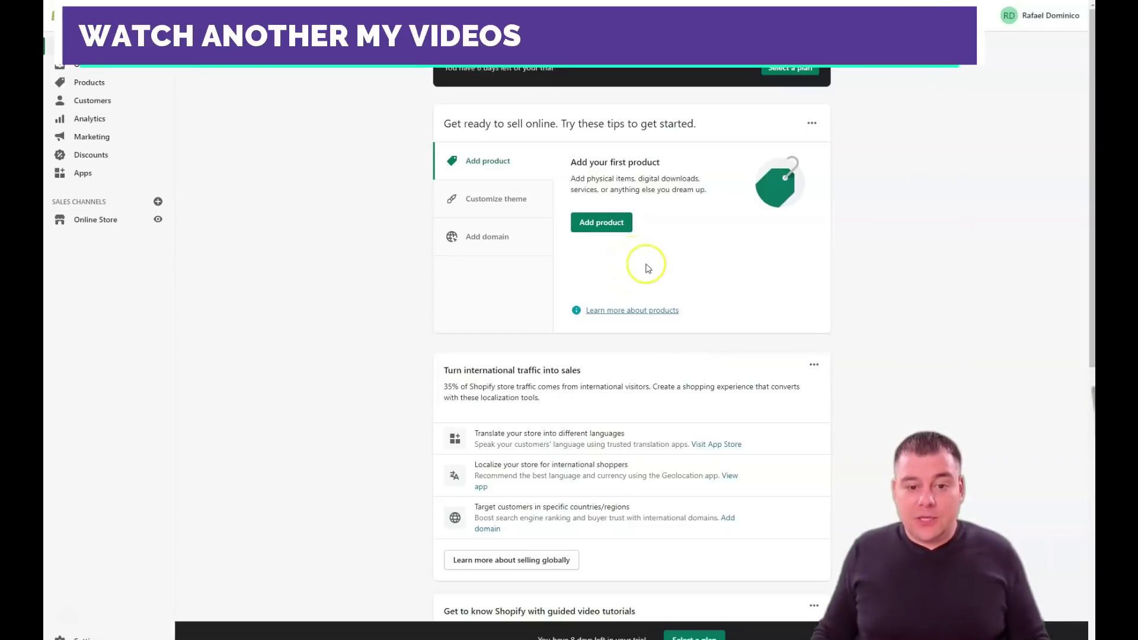
scroll(648, 266, down, 1)
scroll(649, 268, down, 8)
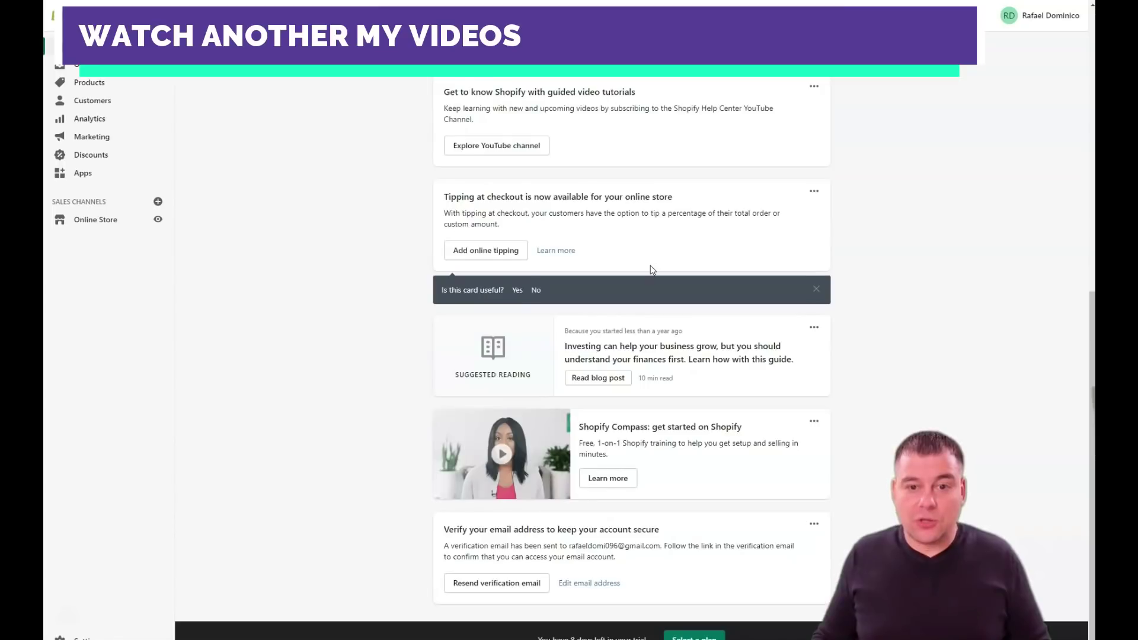
scroll(650, 269, up, 9)
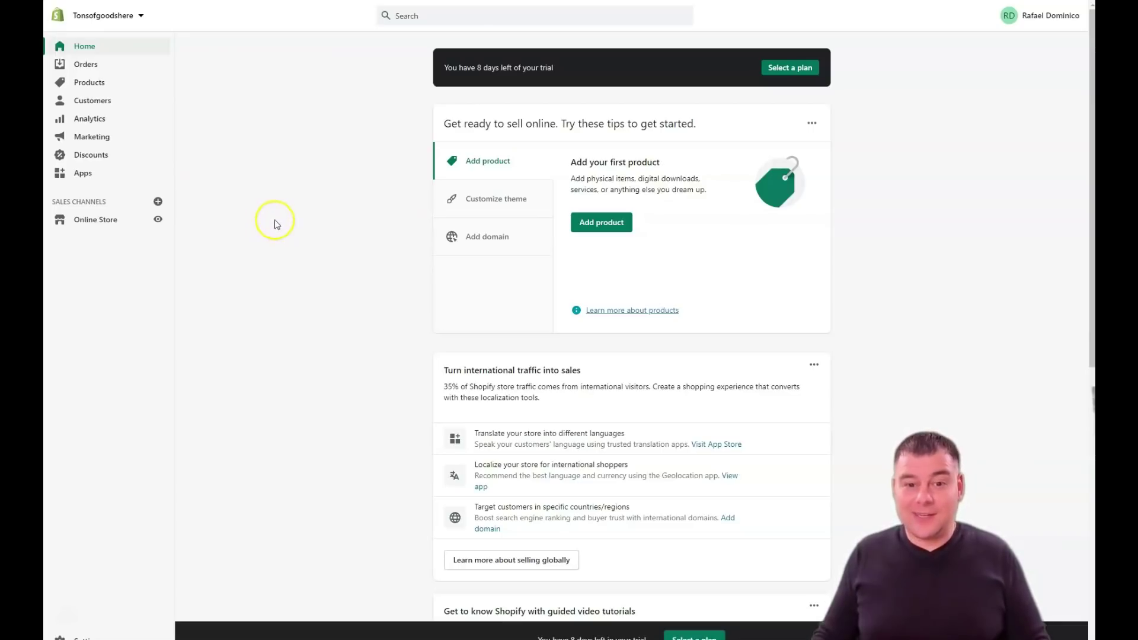
Step: Open the plan selection and compare the Basic Shopify, Shopify and Advanced Shopify plans
click(789, 67)
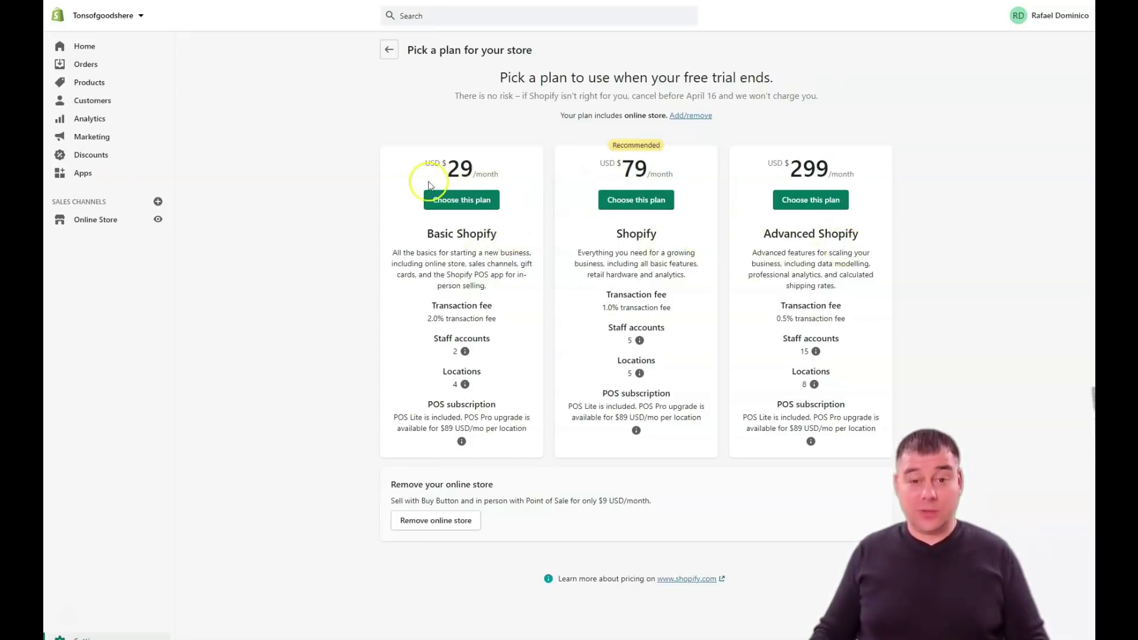
click(787, 205)
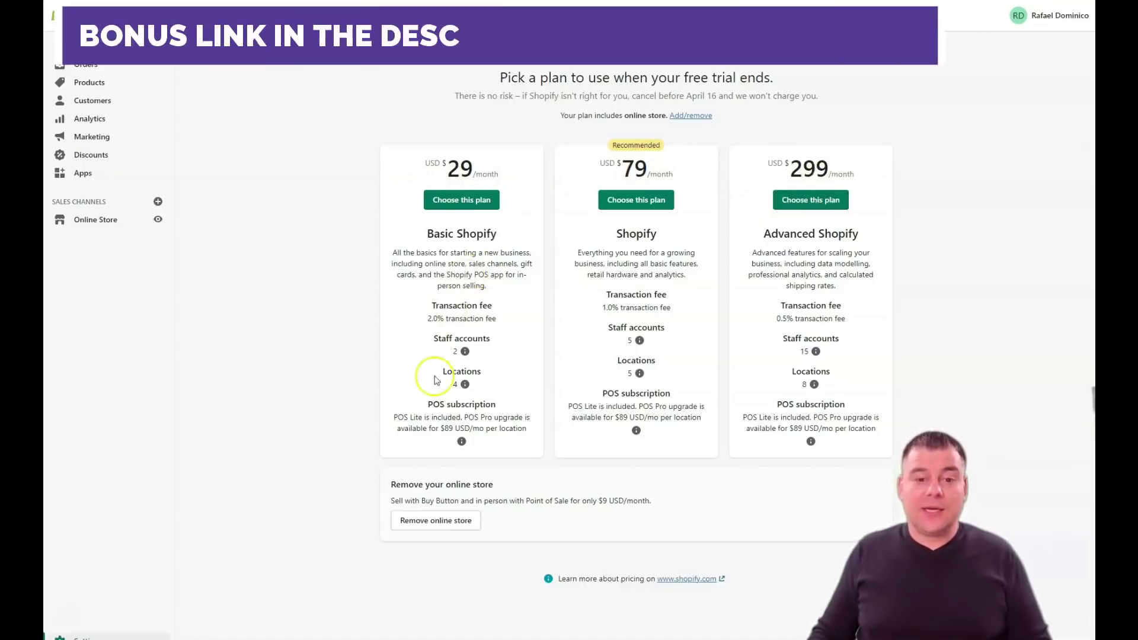